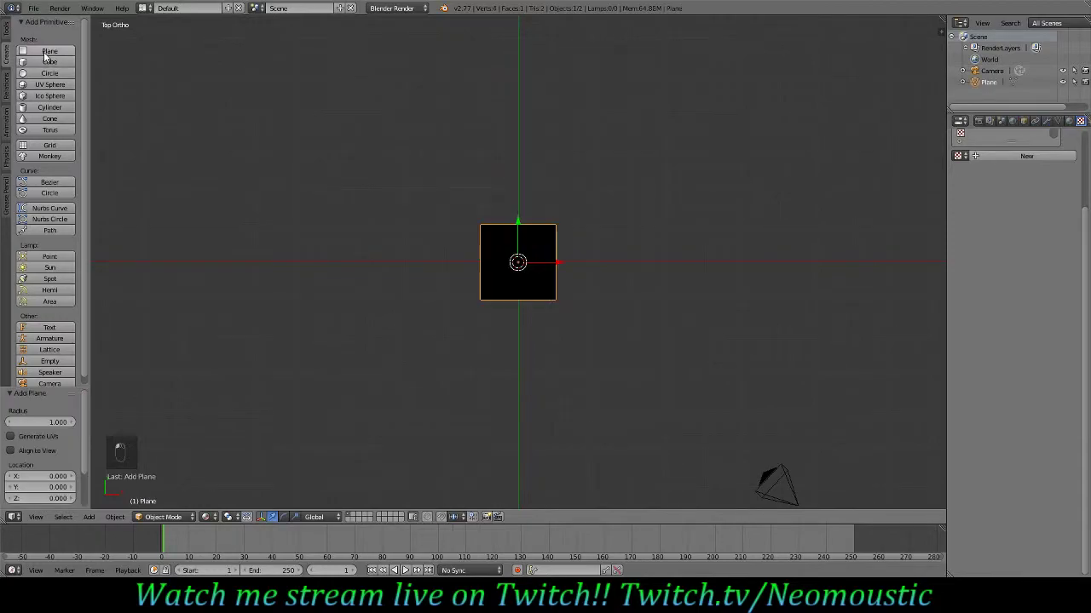
Step: Set the viewport shading to Solid and delete the plane
click(208, 516)
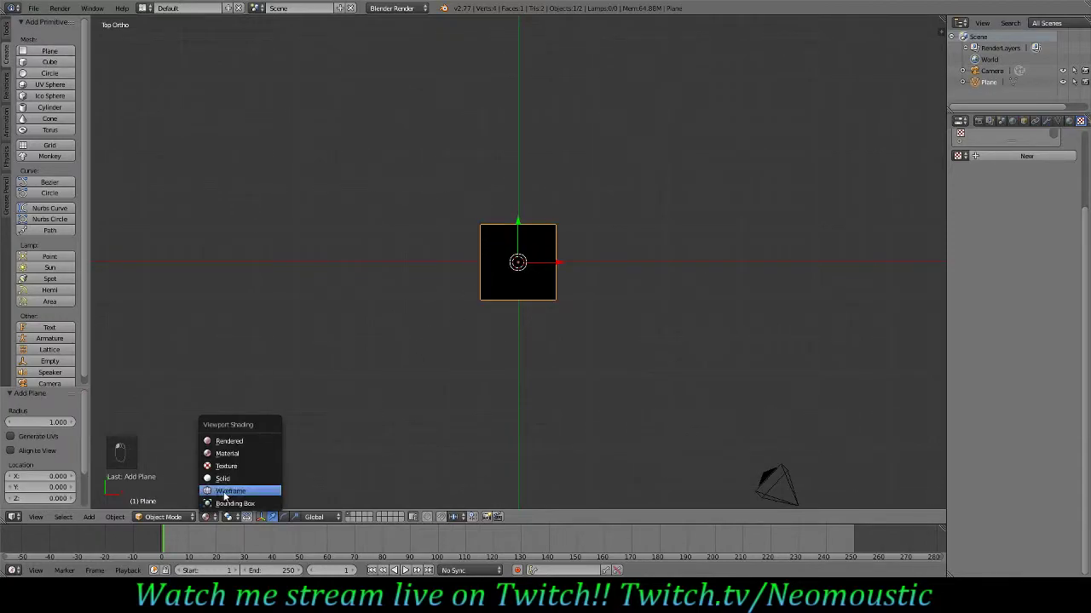
click(235, 477)
middle_drag(518, 301, 457, 224)
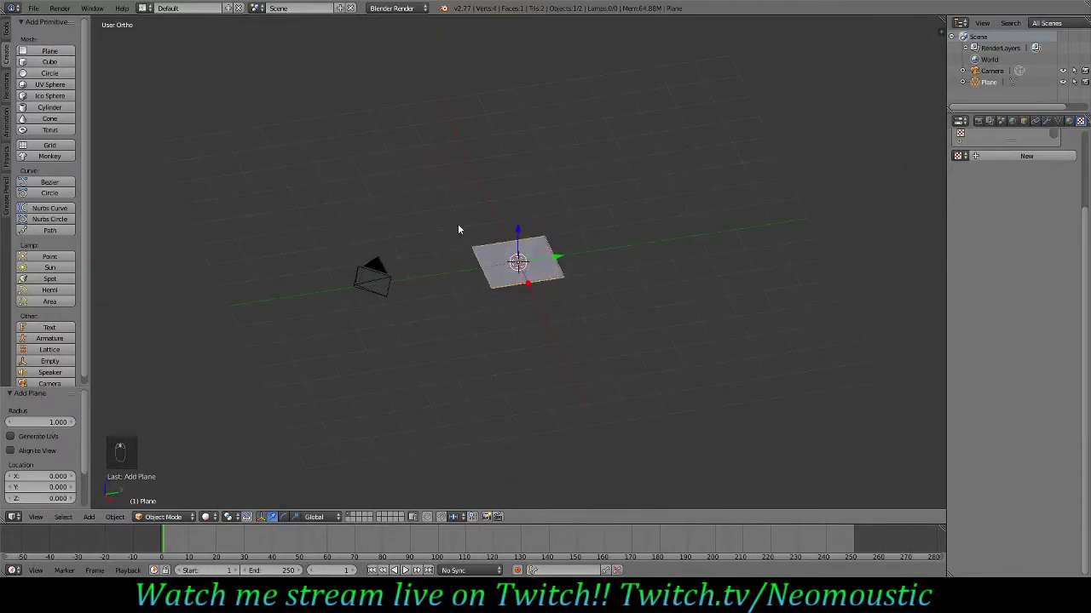
key(x)
click(529, 282)
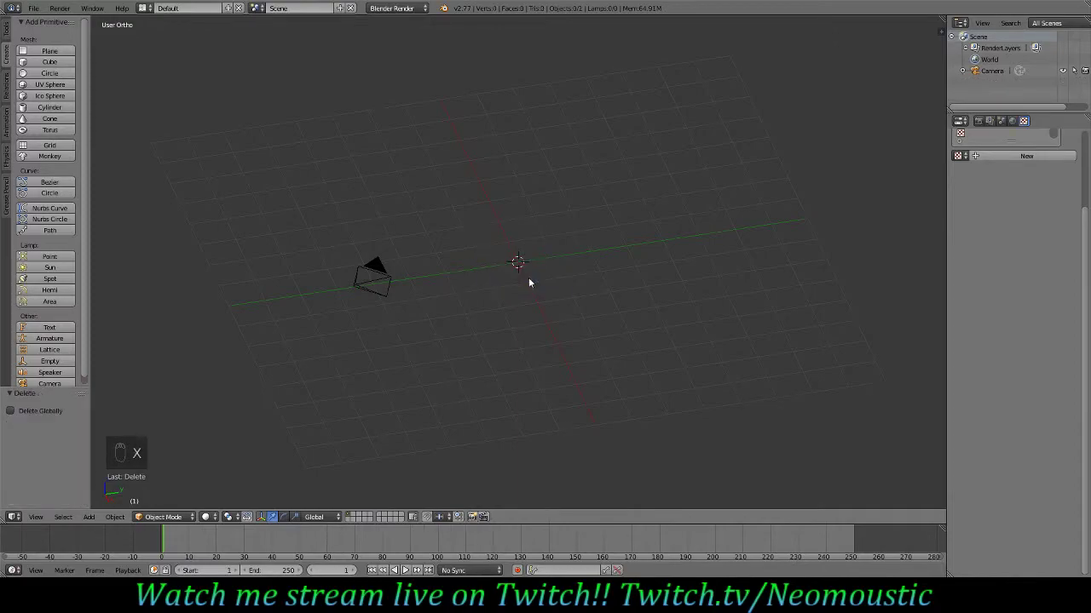
Step: Add a cube mesh at the scene origin
click(6, 29)
click(6, 55)
click(49, 62)
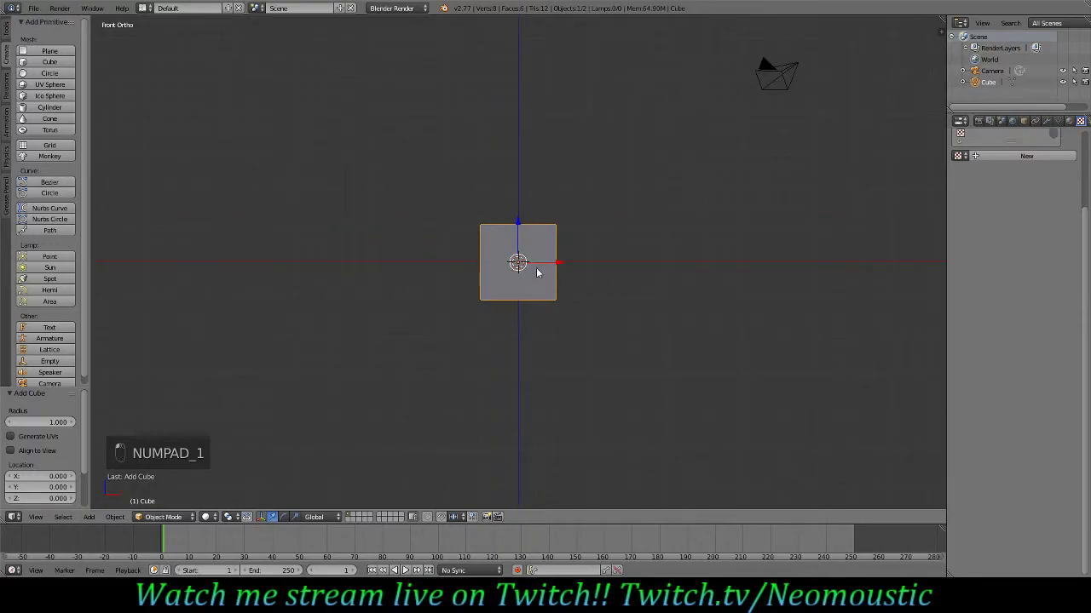
Step: In Edit Mode, move the whole cube mesh up 1 unit along Z so it rests on the ground line
scroll(537, 274, up, 5)
key(Tab)
key(Tab)
key(Tab)
key(g)
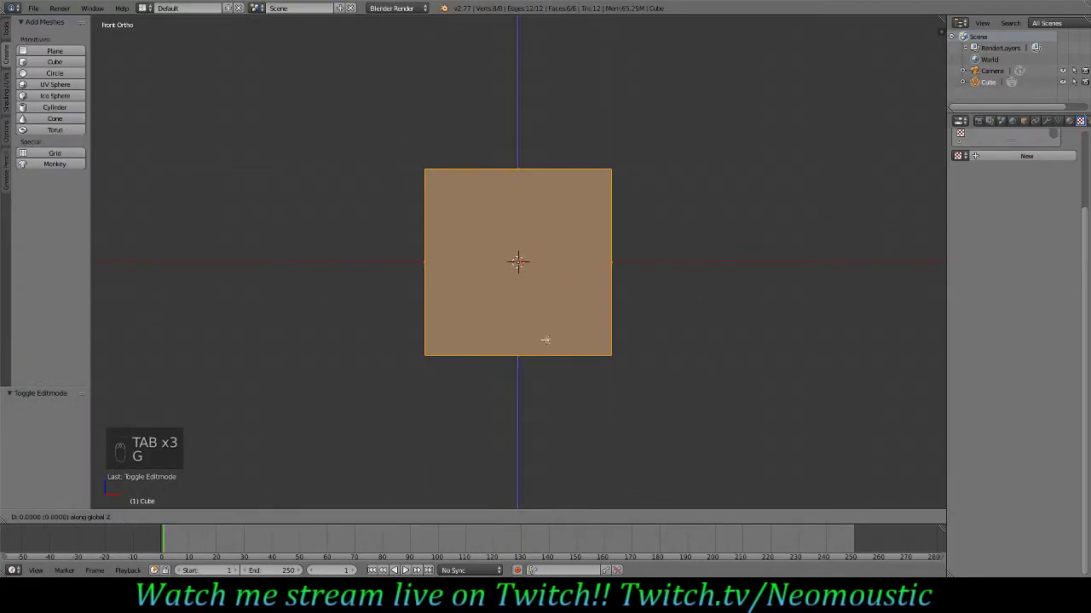
click(542, 244)
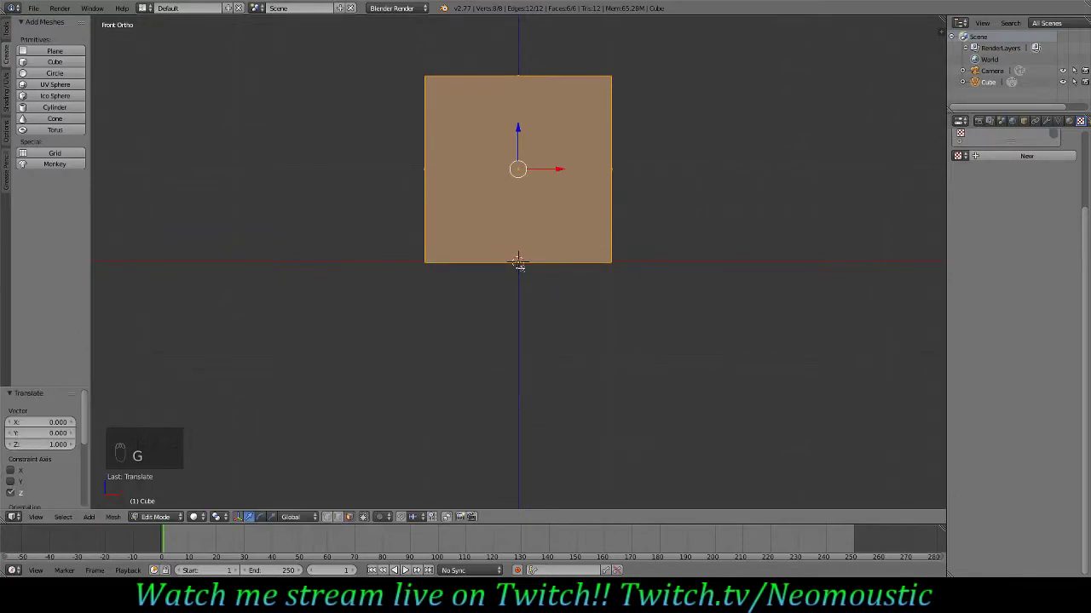
Step: Select the cube's bottom face and scale it by 1.8 to taper the block
key(z)
key(z)
middle_drag(520, 264, 518, 262)
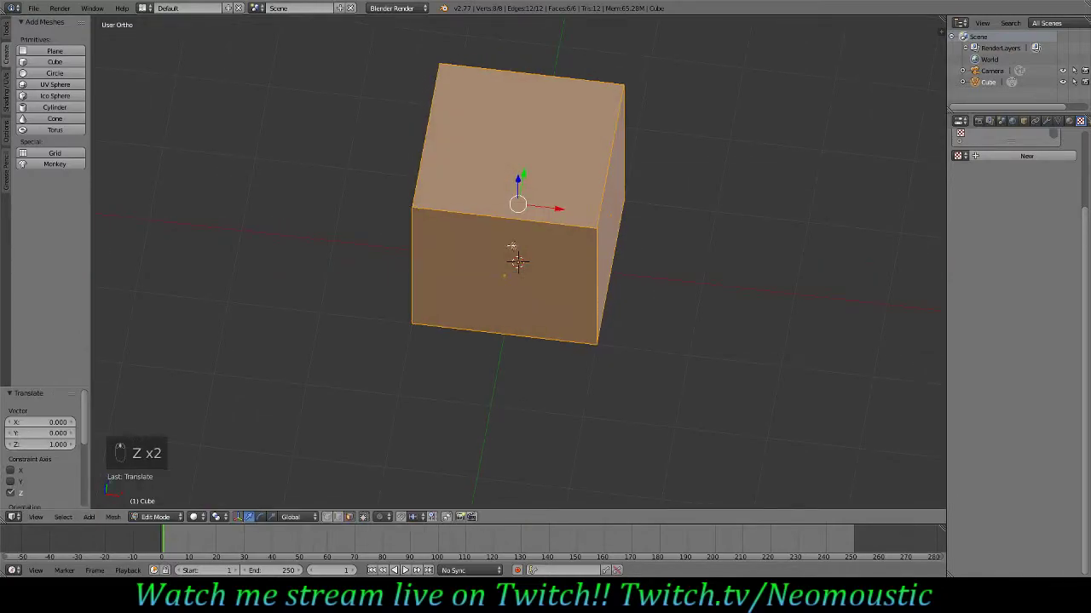
scroll(540, 238, down, 4)
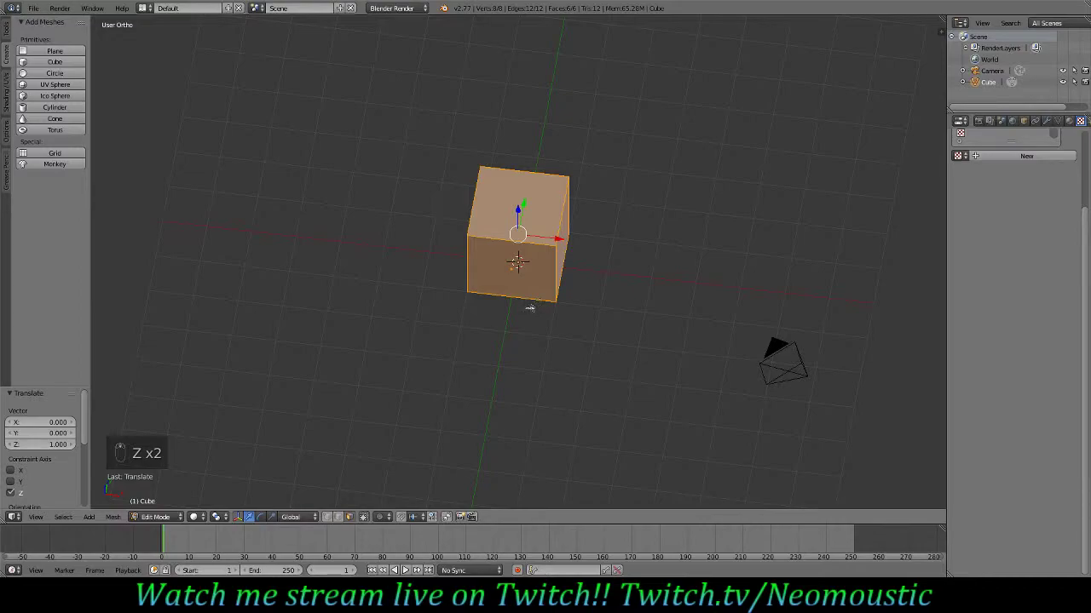
middle_drag(547, 332, 536, 253)
right_click(535, 253)
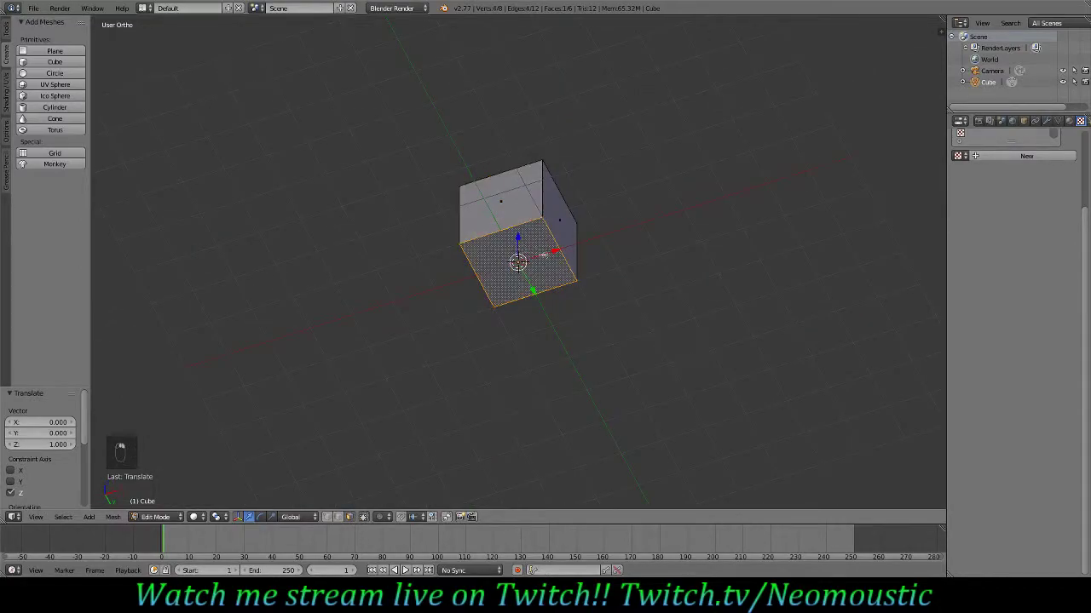
key(KP_1)
key(KP_7)
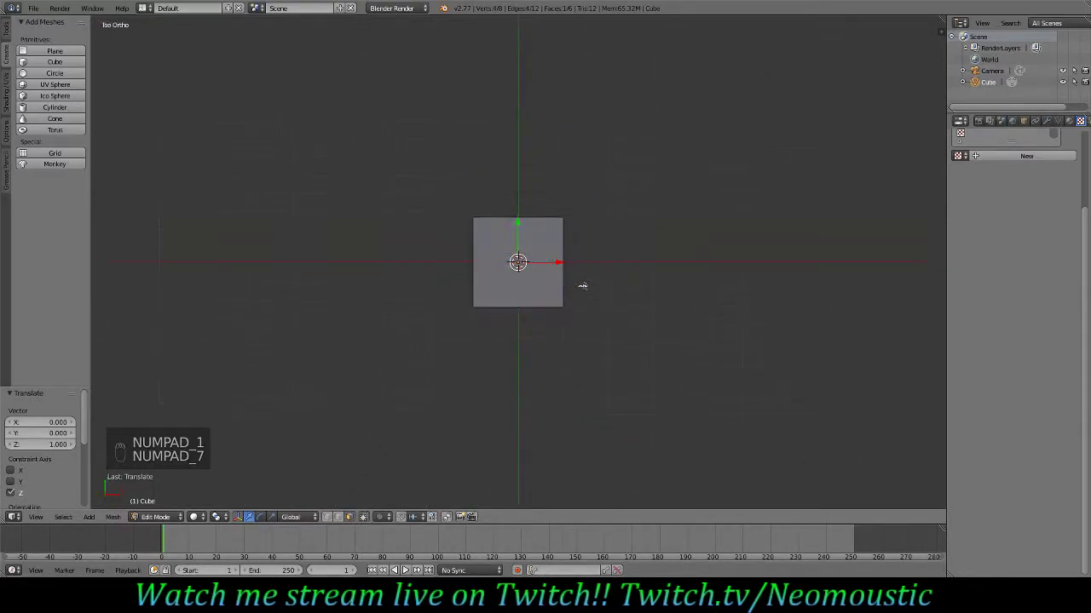
key(s)
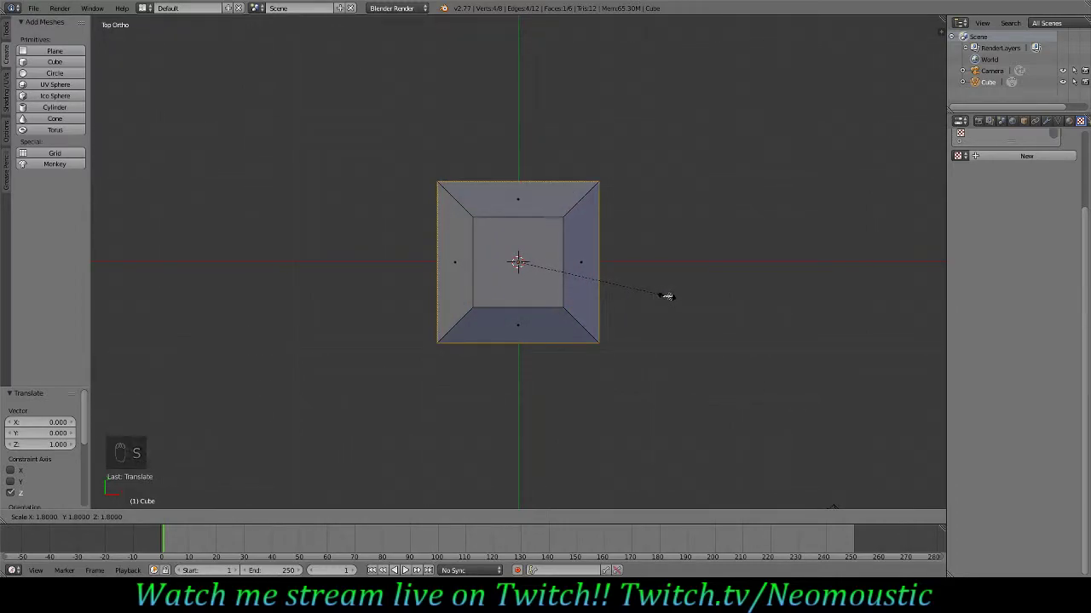
click(666, 295)
Step: Extrude the bottom face downward by 1 unit to form a straight-sided base
middle_drag(637, 322, 495, 224)
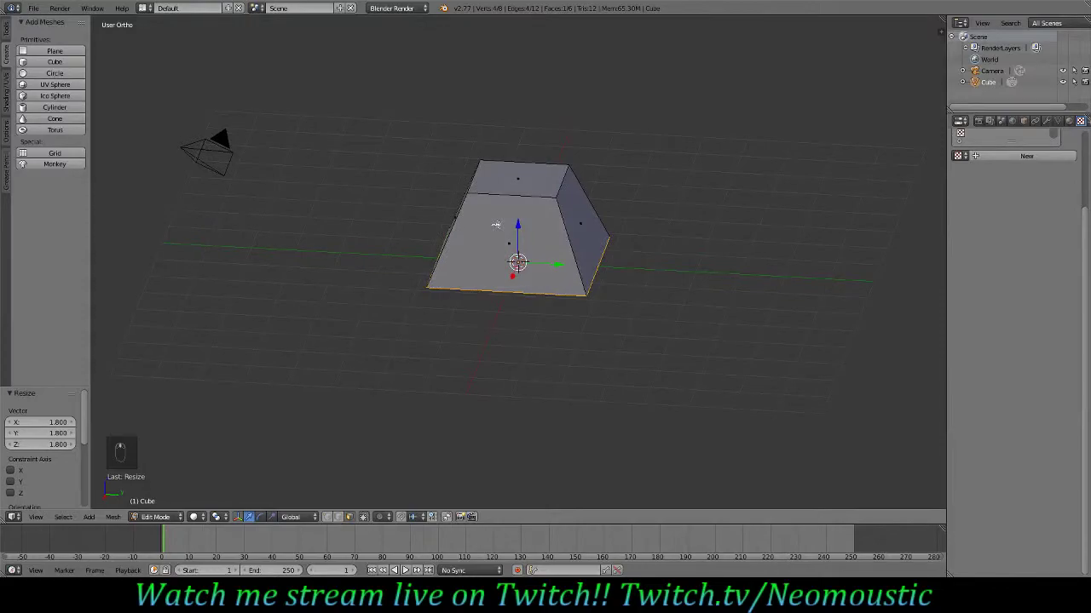
middle_drag(598, 296, 518, 264)
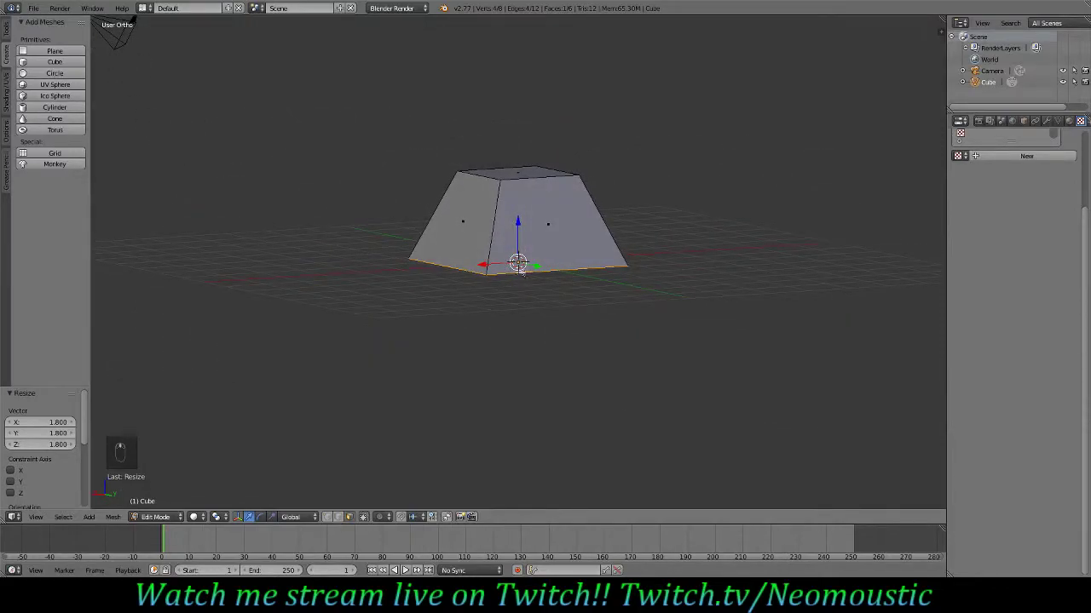
key(e)
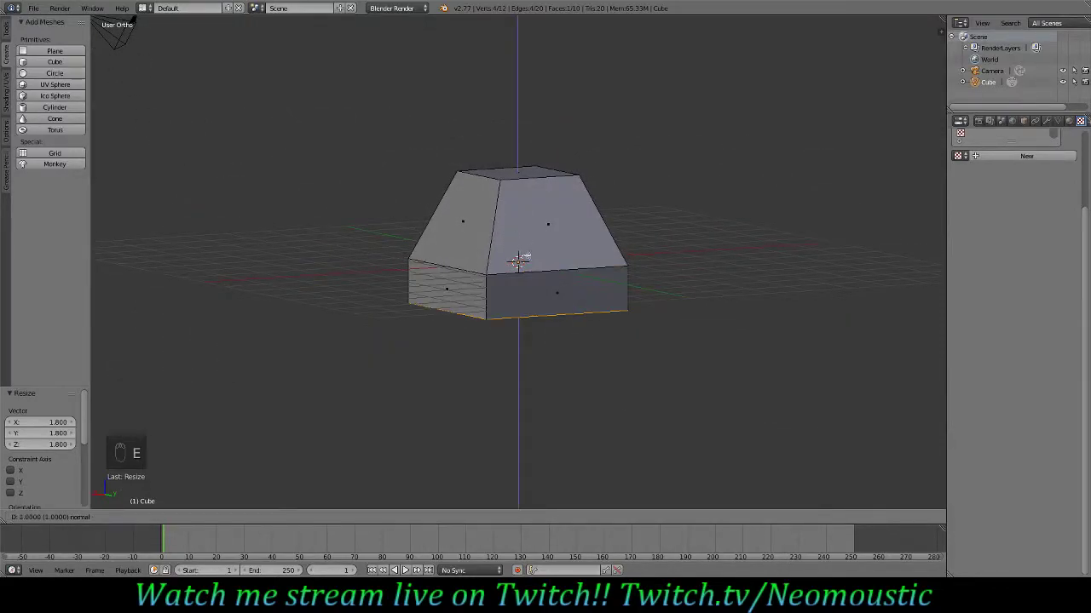
key(Return)
Step: Select the block's top face and move it down 0.6 units along Z
key(KP_1)
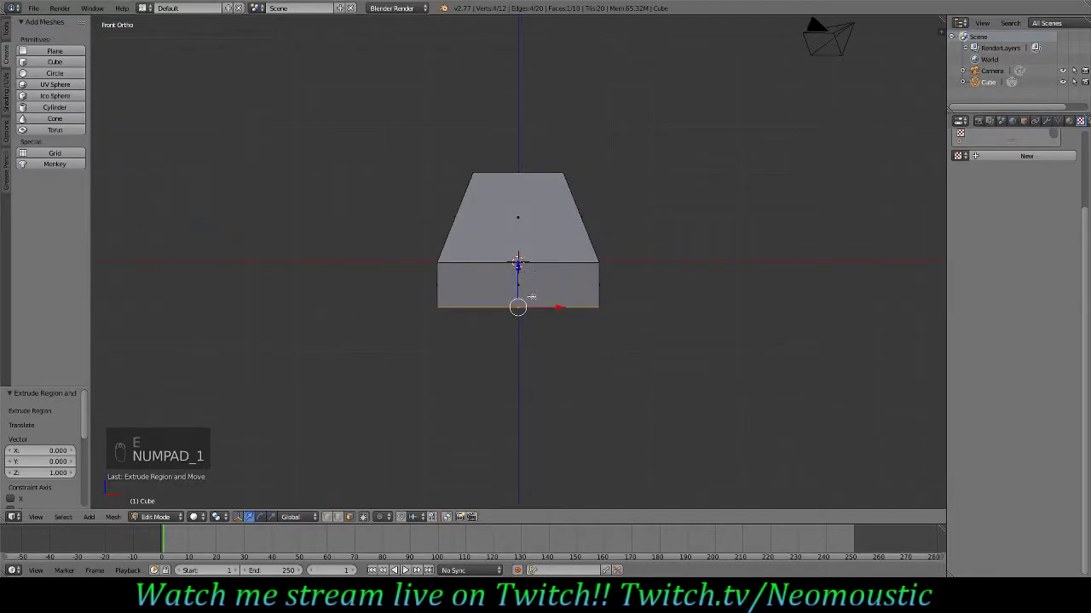
middle_drag(511, 173, 514, 180)
right_click(516, 188)
key(KP_1)
drag(517, 134, 518, 161)
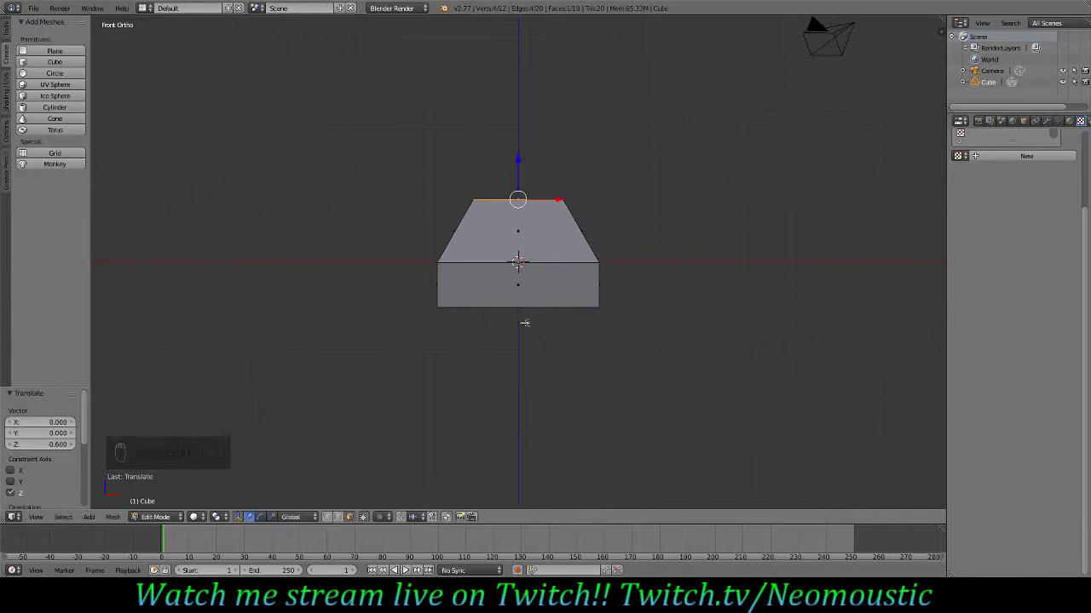
Step: Select the entire mesh and move it up 1 unit along Z
key(a)
key(a)
key(a)
key(g)
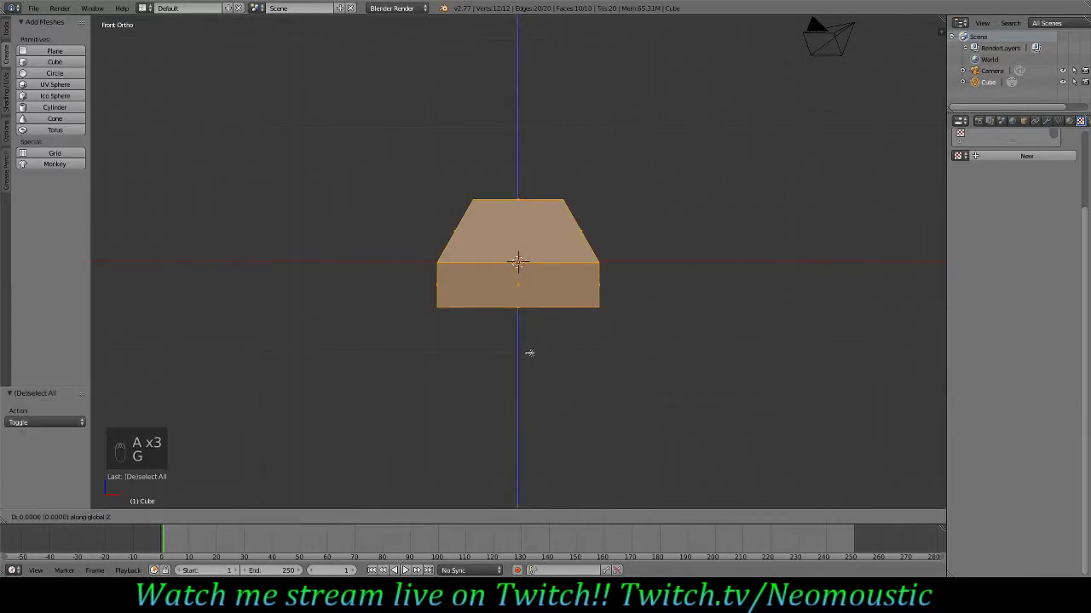
click(532, 302)
Step: Examine the tapered block's top and side faces from several angles
middle_drag(533, 303, 526, 203)
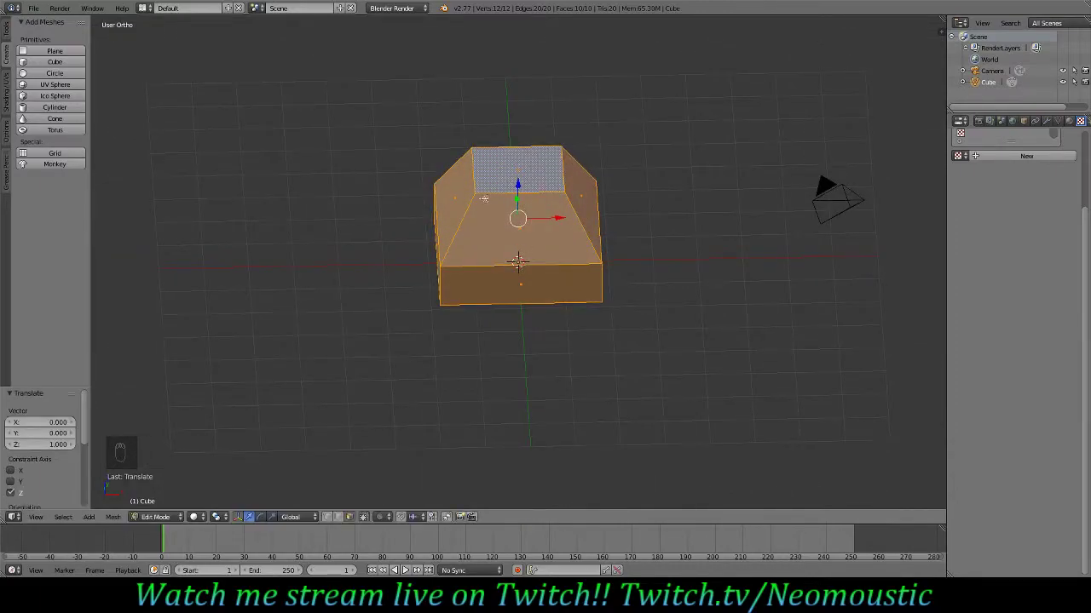
middle_drag(525, 287, 535, 200)
middle_drag(518, 262, 532, 174)
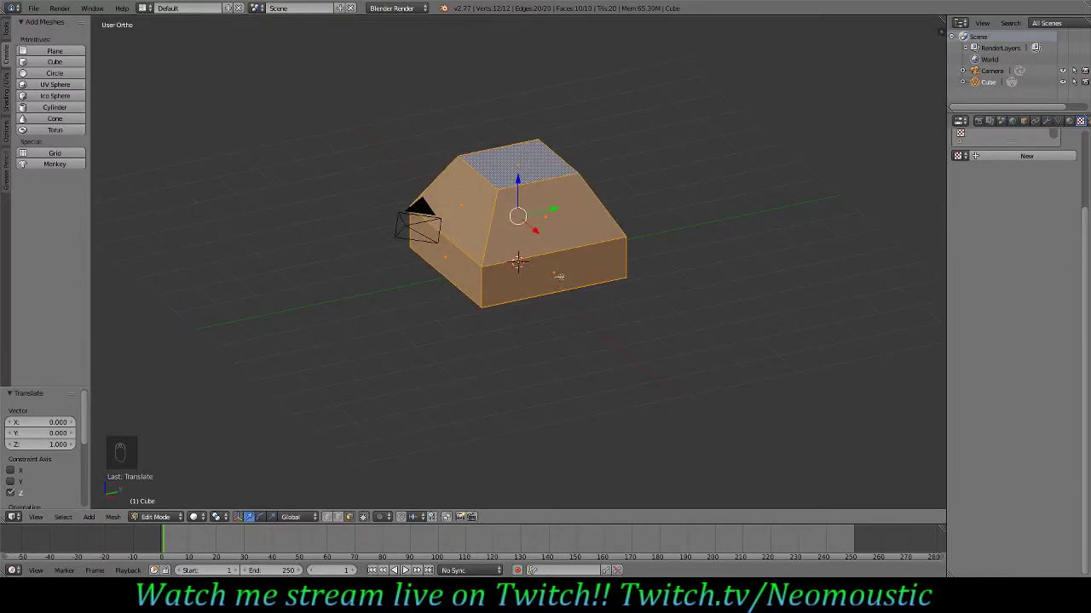
middle_drag(520, 200, 443, 243)
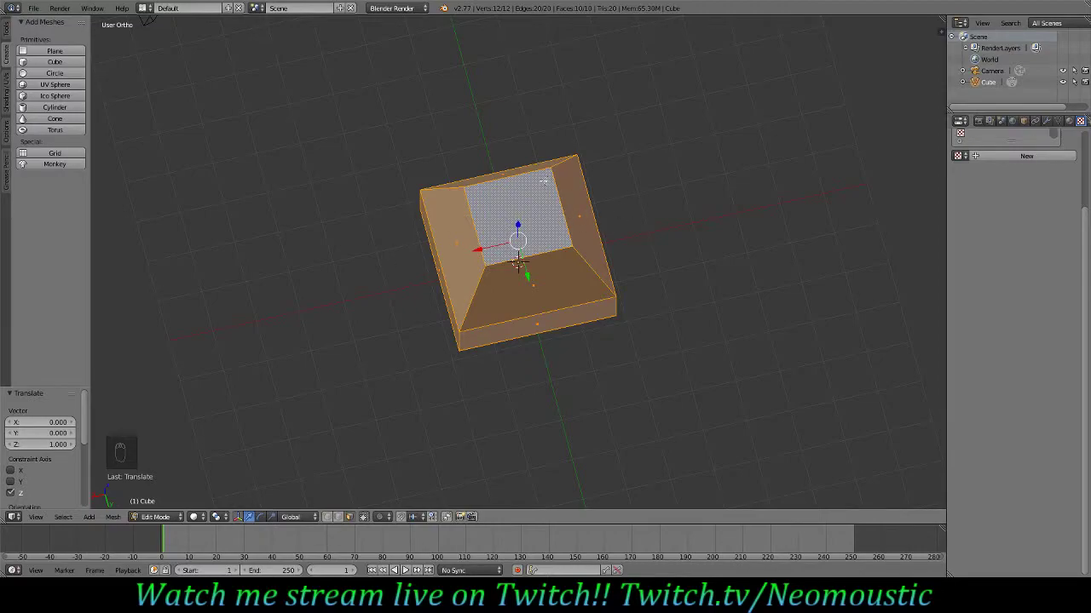
mouse_move(498, 219)
middle_down()
mouse_move(494, 247)
mouse_move(497, 232)
middle_up()
middle_drag(569, 202, 495, 236)
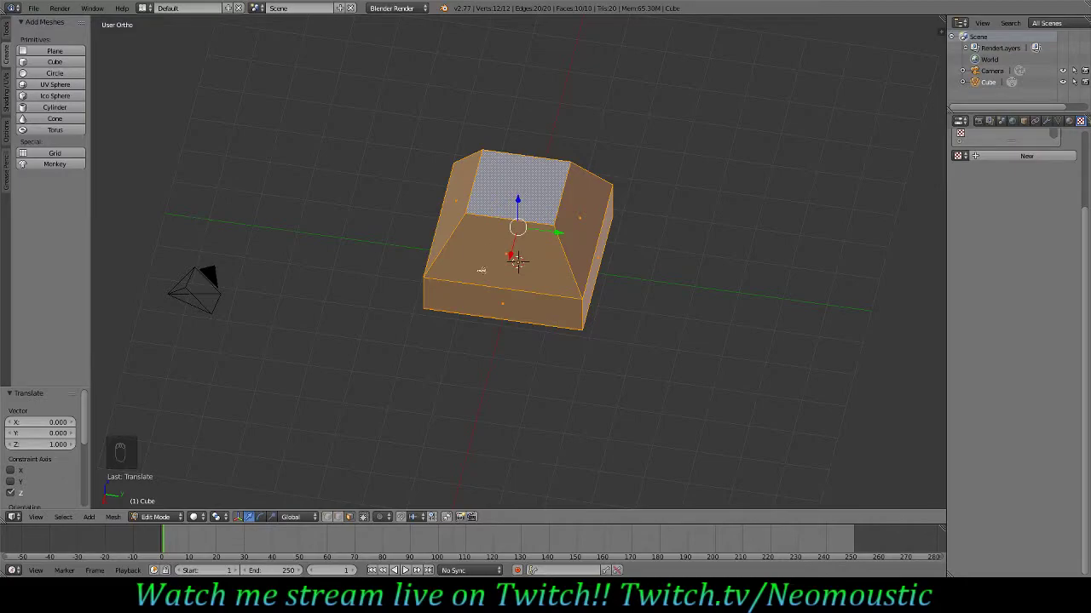
middle_drag(575, 261, 446, 261)
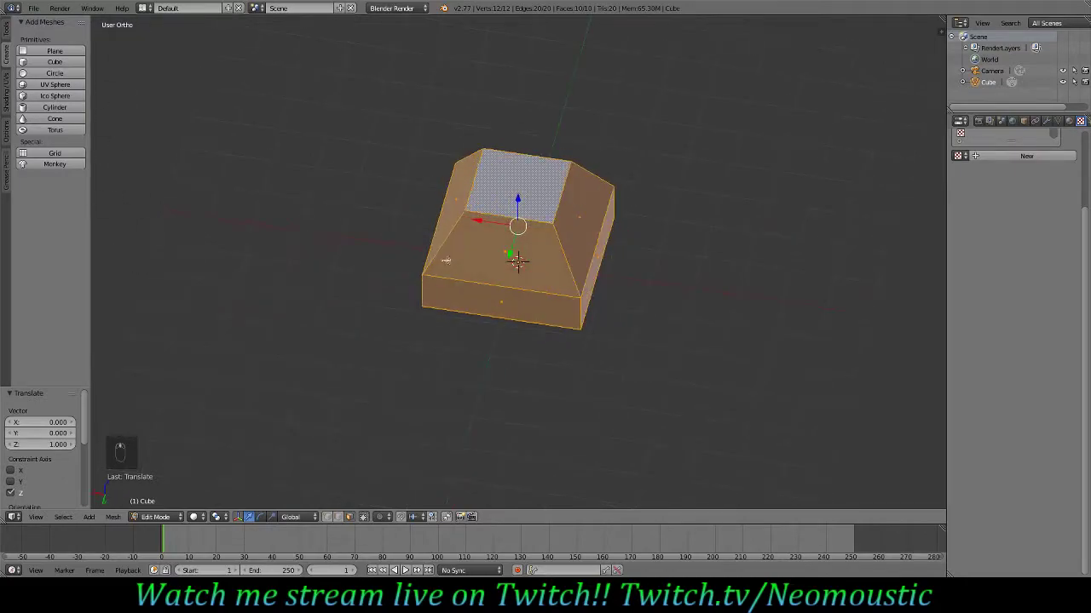
middle_drag(515, 247, 525, 249)
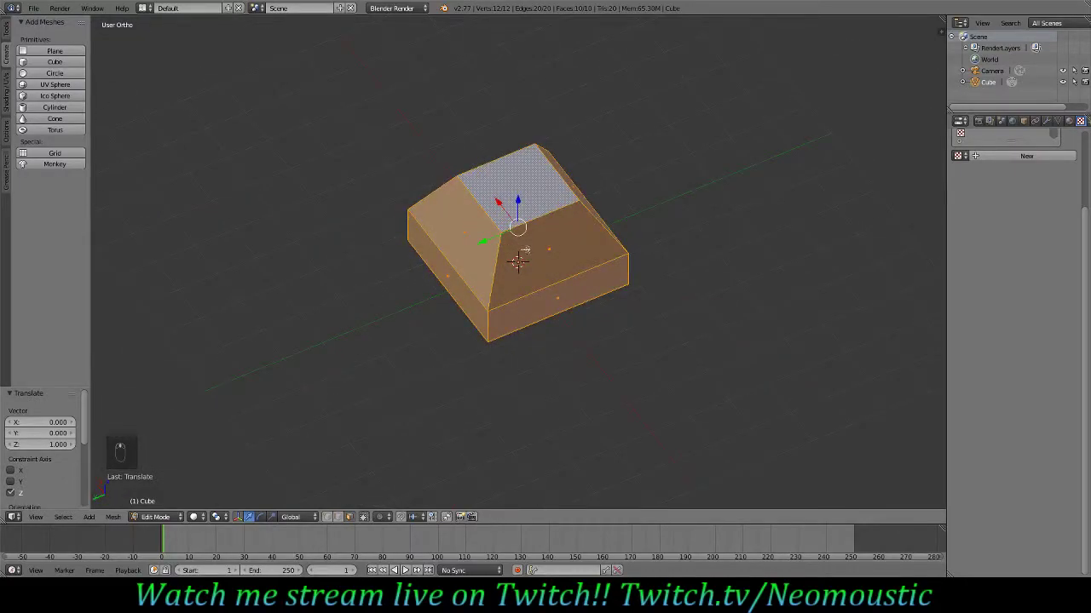
Step: Select a sloped side face with the base face below it and check them in the right and front views
right_click(547, 250)
shift+right_click(558, 300)
mouse_move(645, 285)
middle_down()
mouse_move(672, 280)
mouse_move(629, 272)
middle_up()
key(KP_3)
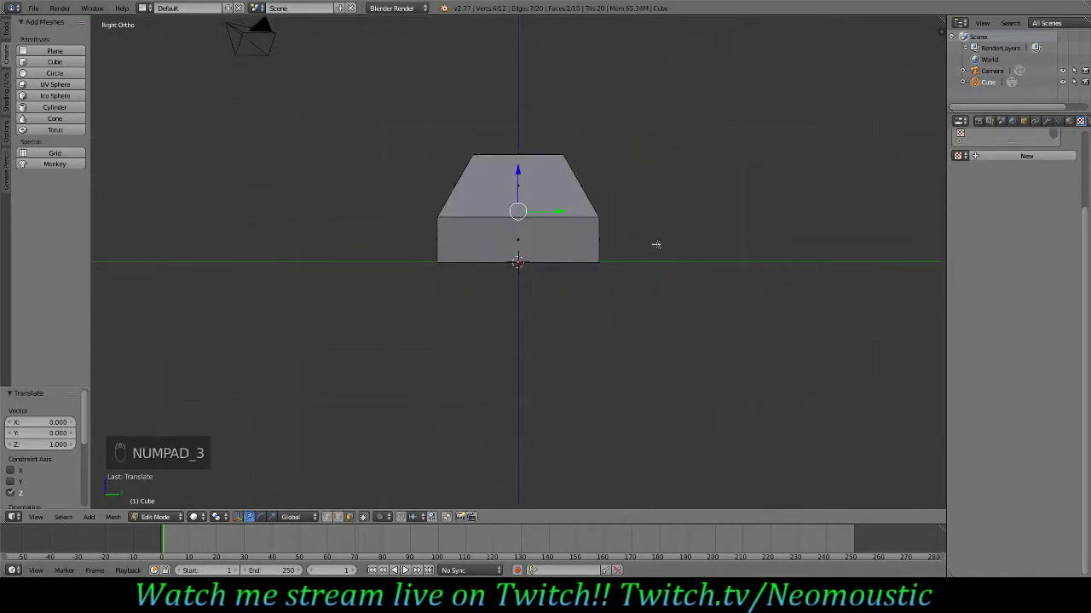
key(KP_3)
key(KP_1)
Step: Select only the sloped front face of the block
middle_drag(630, 218, 374, 280)
right_click(579, 230)
middle_drag(681, 255, 541, 315)
shift+right_click(511, 223)
key(x)
right_click(456, 280)
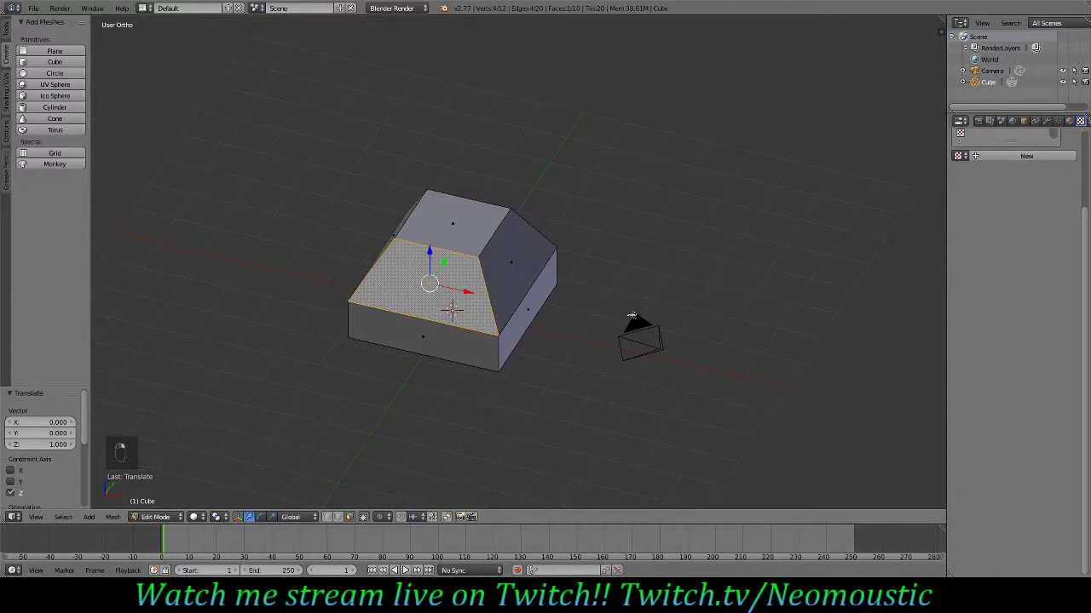
Step: Split the 3D view into two side-by-side areas and turn the second one into a UV/Image Editor
drag(943, 19, 521, 27)
click(530, 517)
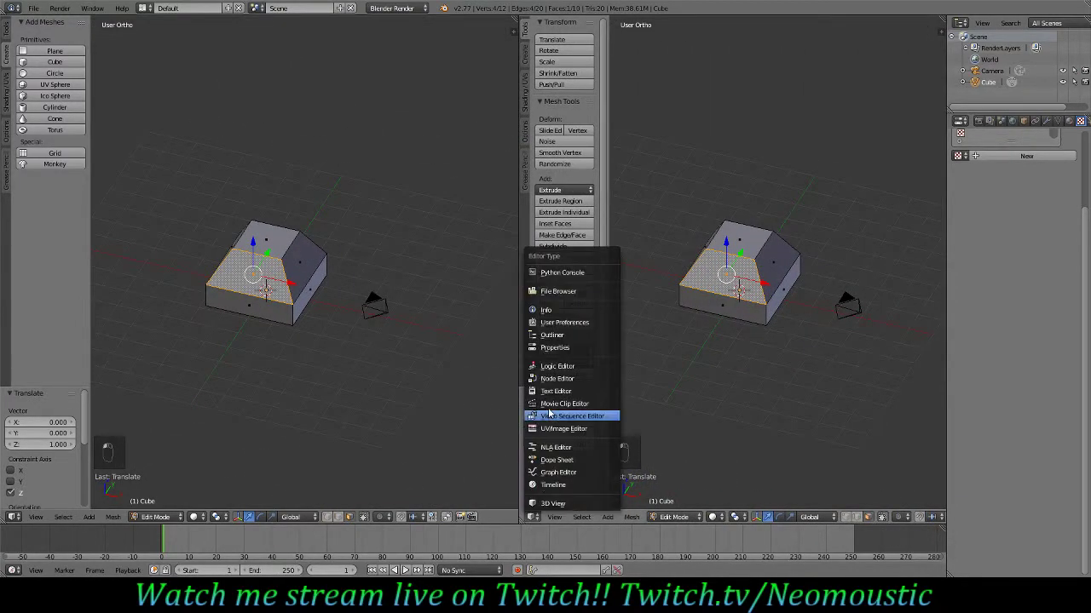
click(562, 429)
drag(516, 309, 470, 309)
Step: Create a new blank image named Metalicsomething with a width and height of 2048 px
click(589, 518)
click(615, 474)
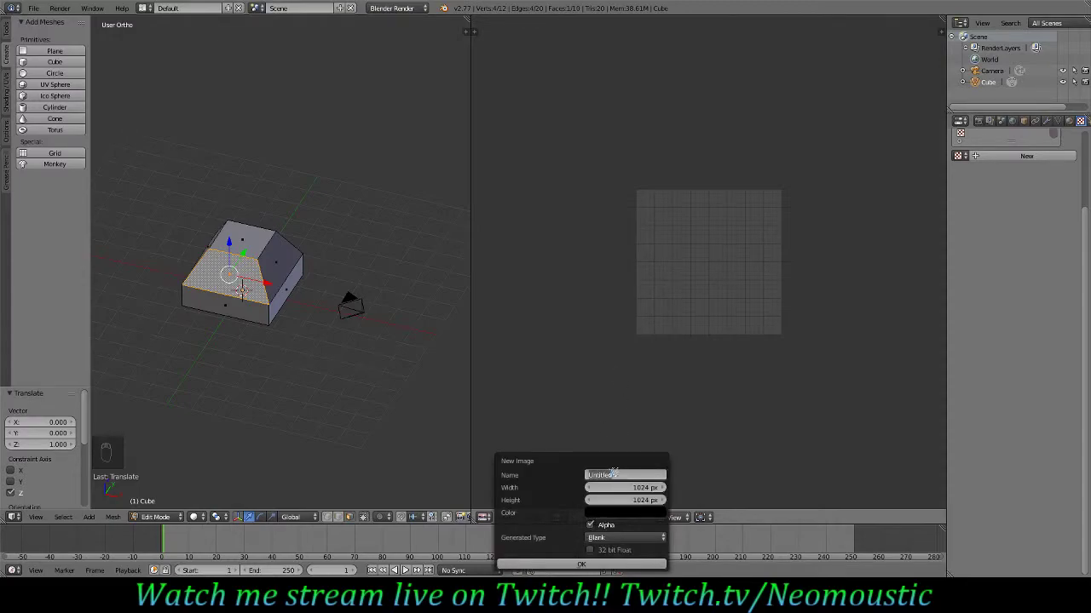
text(u)
key(Return)
click(648, 489)
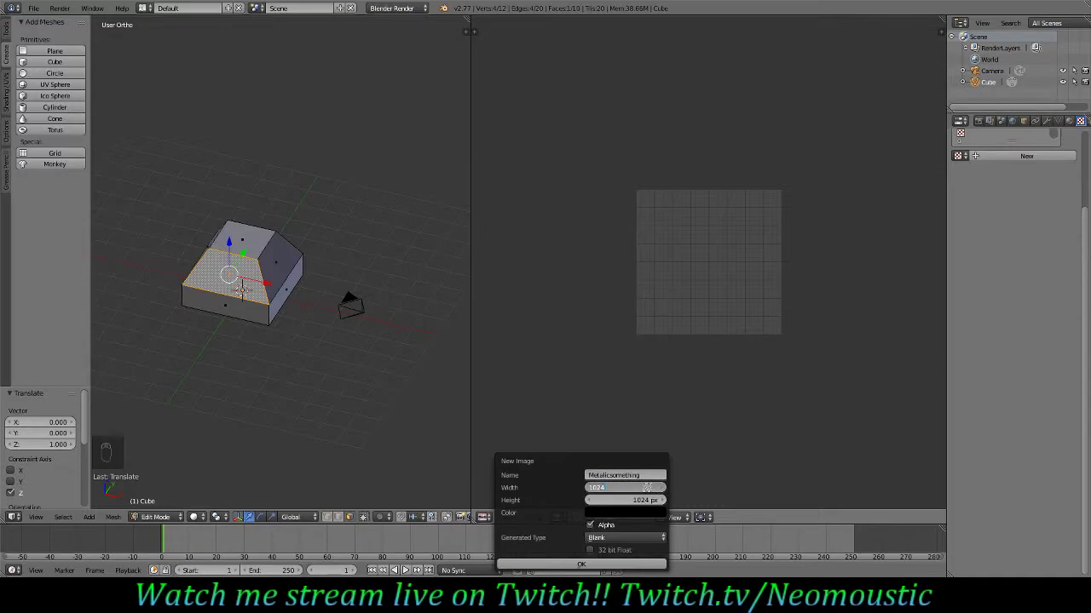
text(*2)
key(Return)
click(645, 500)
key(Return)
click(571, 565)
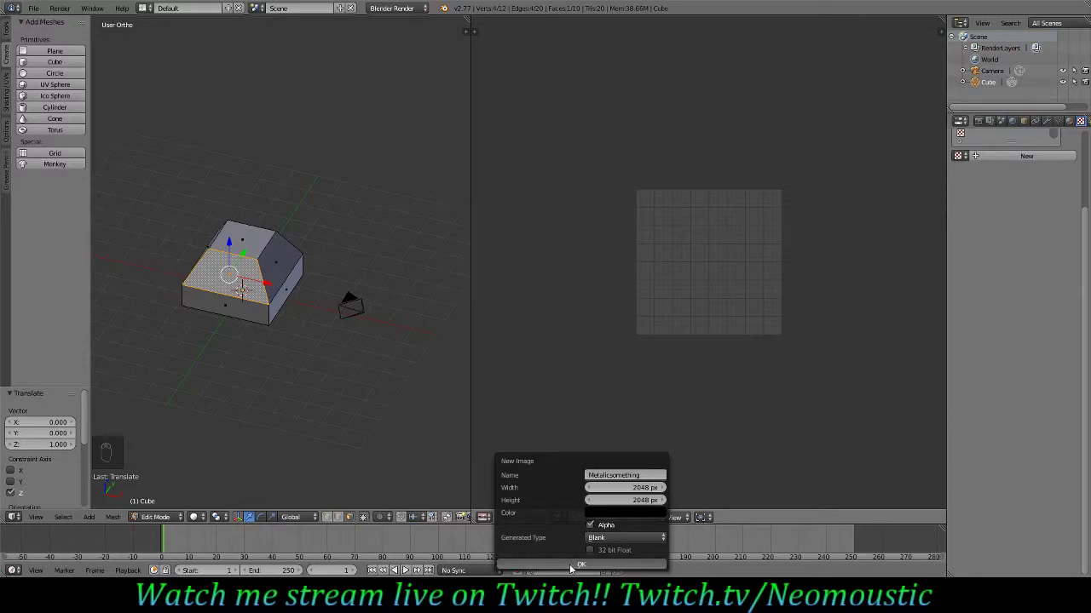
scroll(674, 289, down, 8)
scroll(670, 302, up, 2)
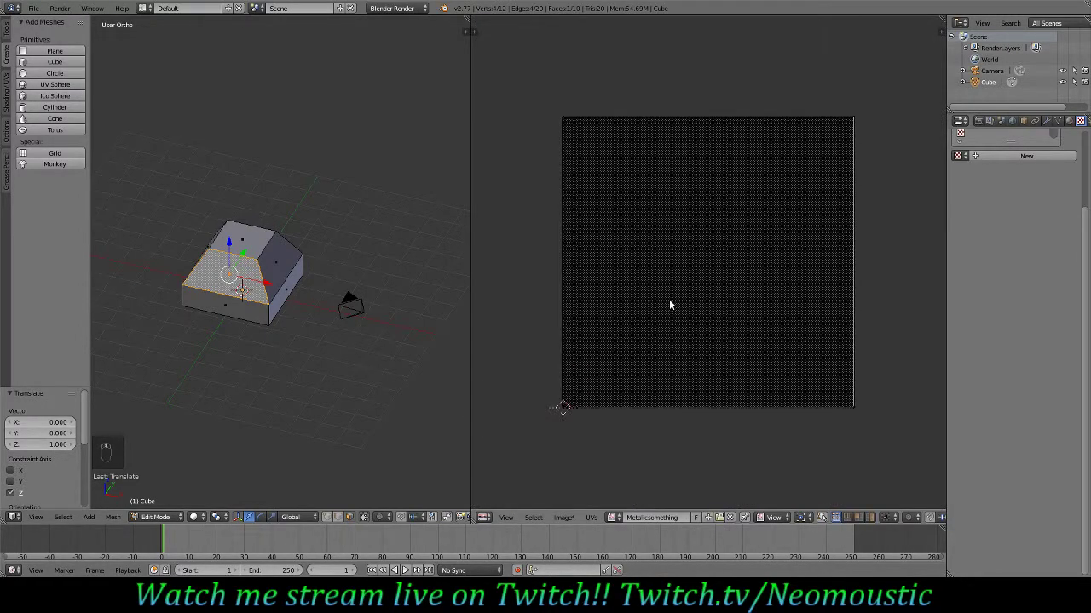
Step: Unwrap the block's sloped and vertical front and back faces with Project From View in front view, and select all their UVs
middle_drag(295, 361, 276, 249)
shift+right_click(271, 334)
shift+right_click(274, 245)
key(KP_1)
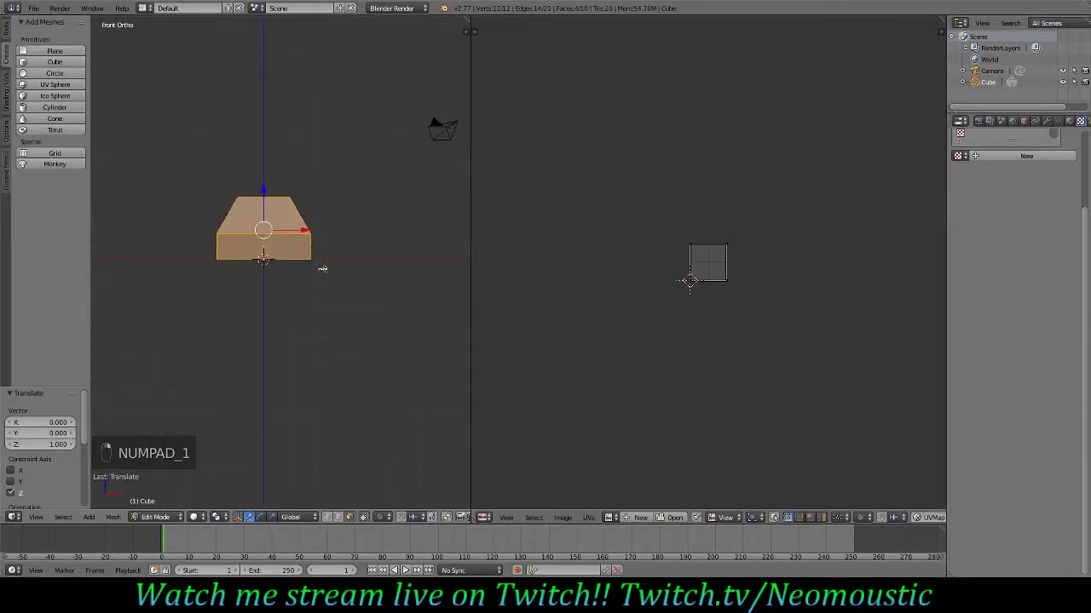
scroll(320, 268, up, 4)
shift+scroll(340, 280, up, 2)
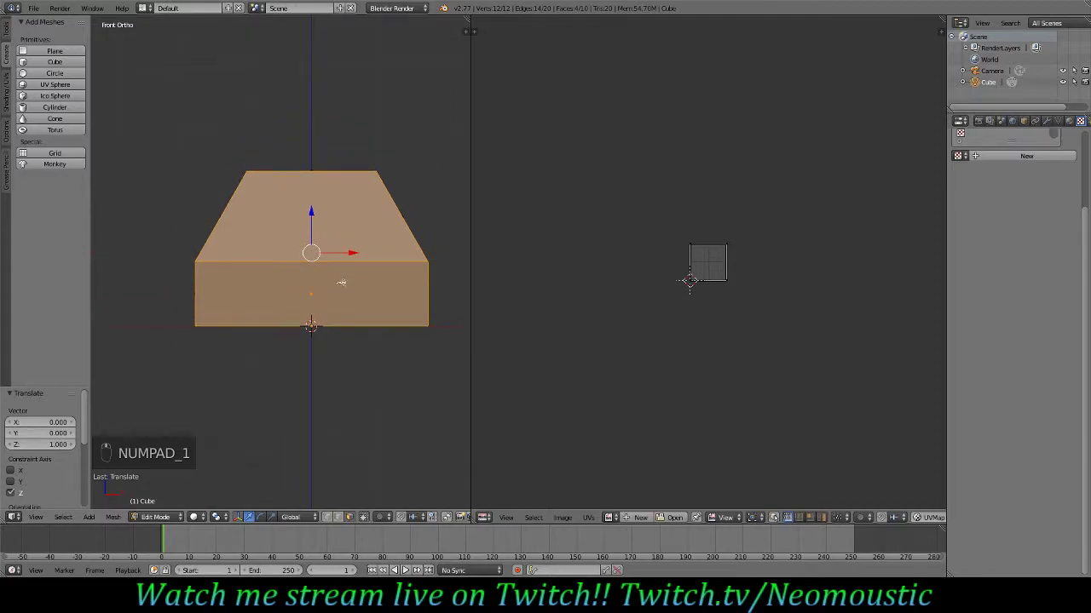
key(u)
key(u)
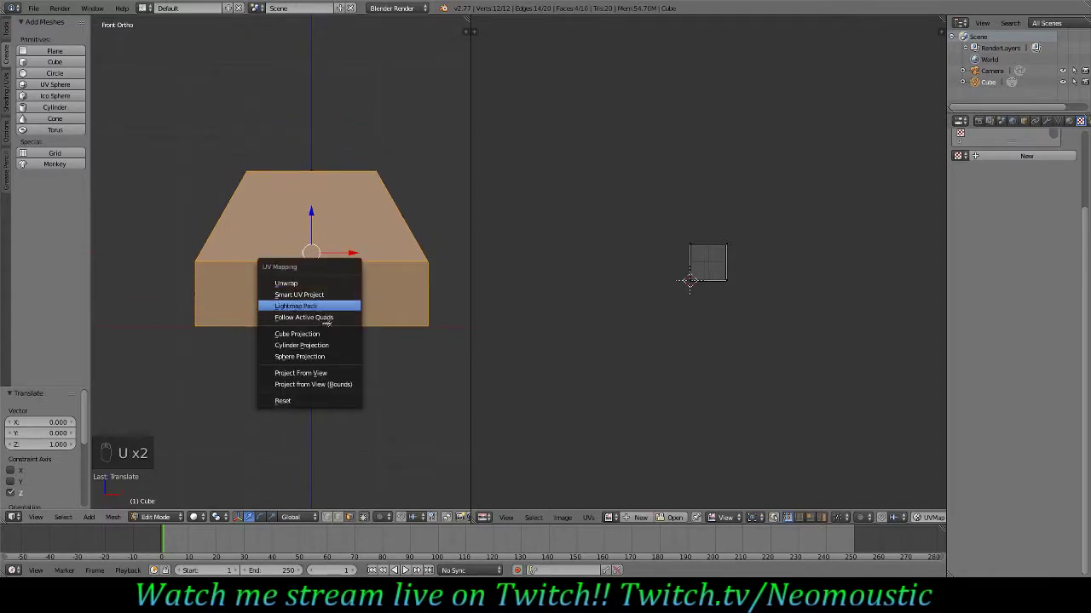
click(315, 373)
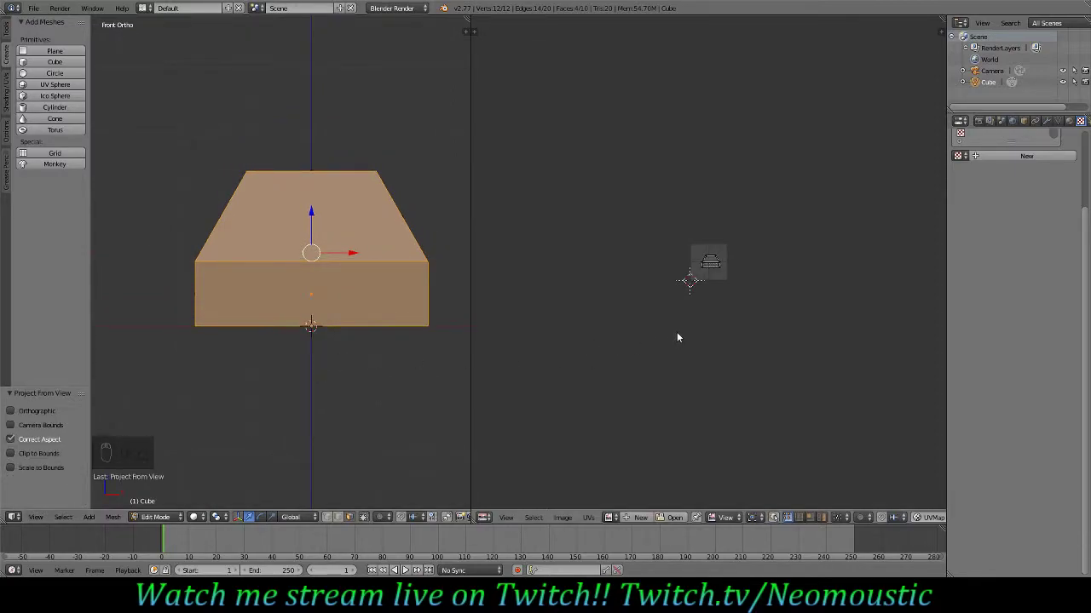
scroll(682, 329, up, 8)
key(a)
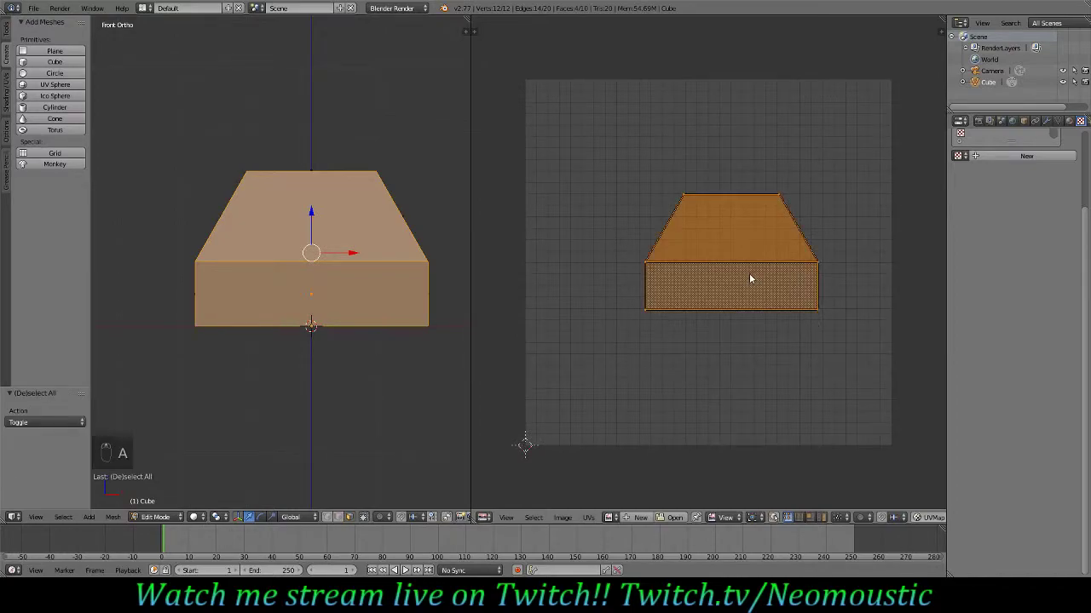
Step: Move the front and back UV island by about -0.316 in X and -0.352 in Y, into the image's lower-left corner
key(g)
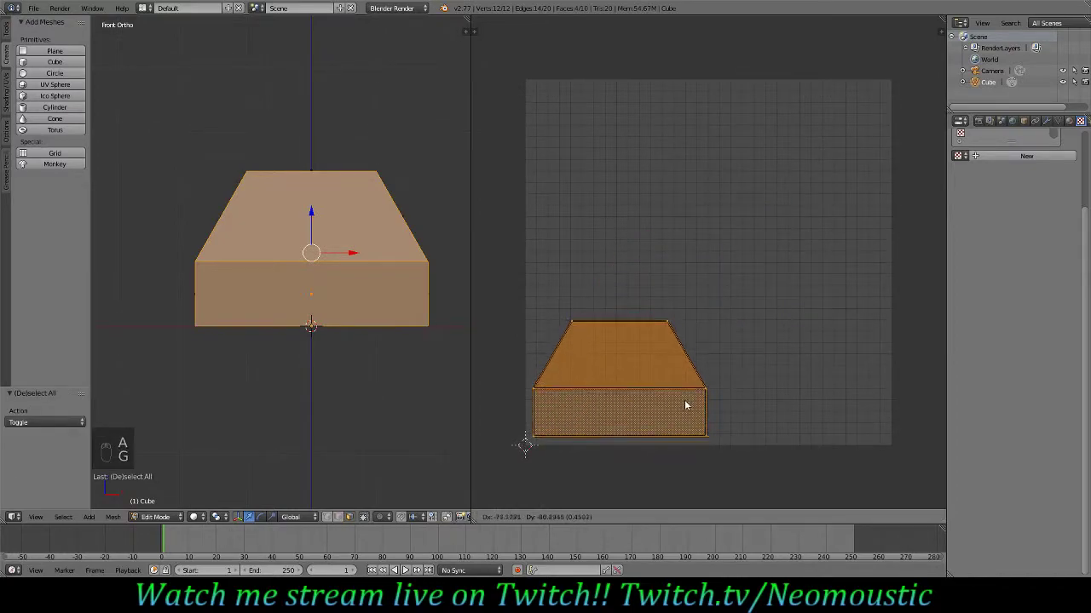
click(681, 407)
Step: Select the sloped and vertical faces on both the left and right sides of the block
scroll(253, 309, up, 2)
middle_drag(253, 309, 257, 311)
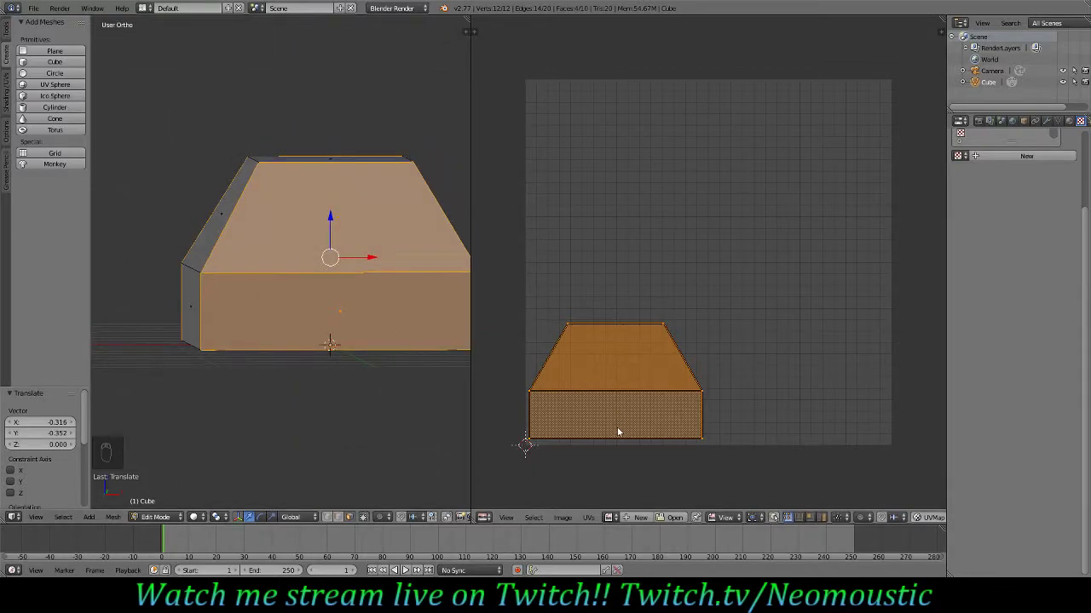
middle_drag(384, 299, 338, 285)
right_click(338, 286)
shift+right_click(341, 362)
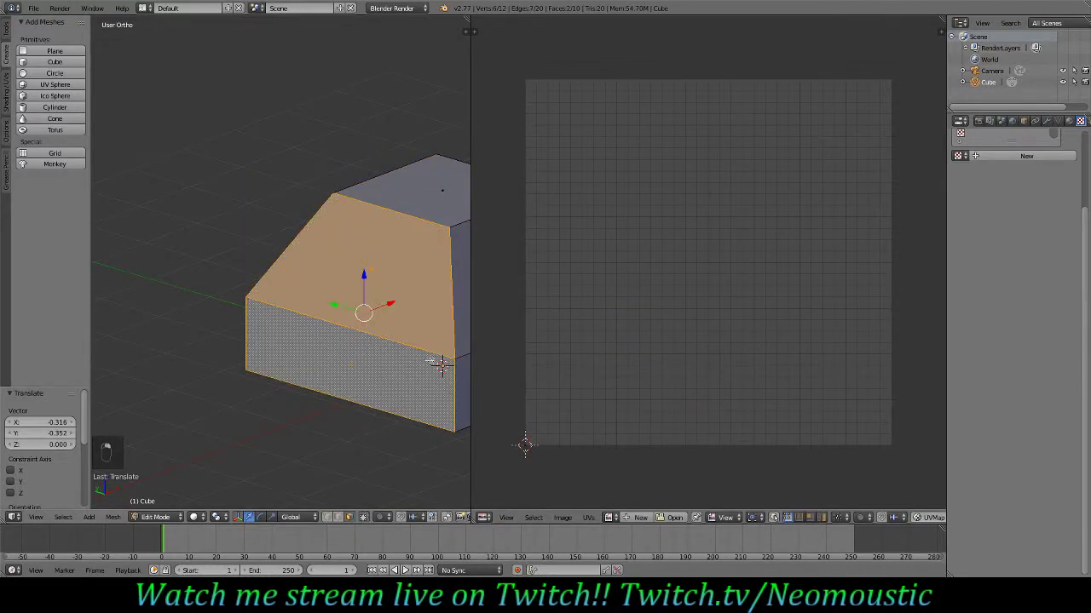
scroll(341, 363, up, 2)
middle_drag(341, 363, 198, 354)
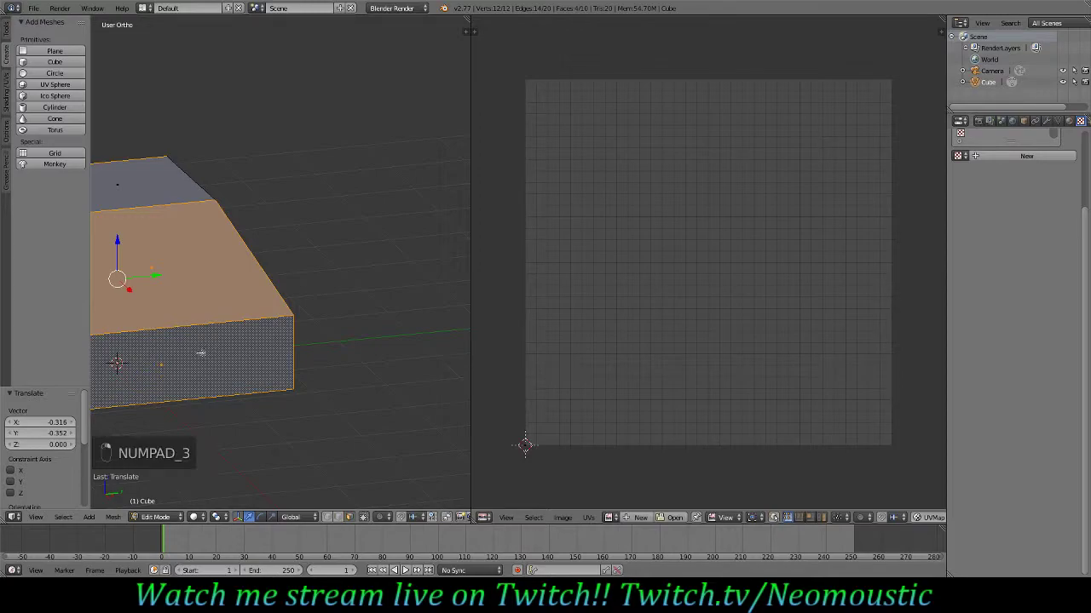
Step: Unwrap the selected side faces with Project From View in the right orthographic view
key(KP_3)
key(ctrl+KP_4)
key(ctrl+KP_4)
key(ctrl+KP_4)
key(ctrl+KP_4)
key(ctrl+KP_4)
key(ctrl+KP_4)
key(ctrl+KP_4)
key(ctrl+KP_4)
key(ctrl+KP_4)
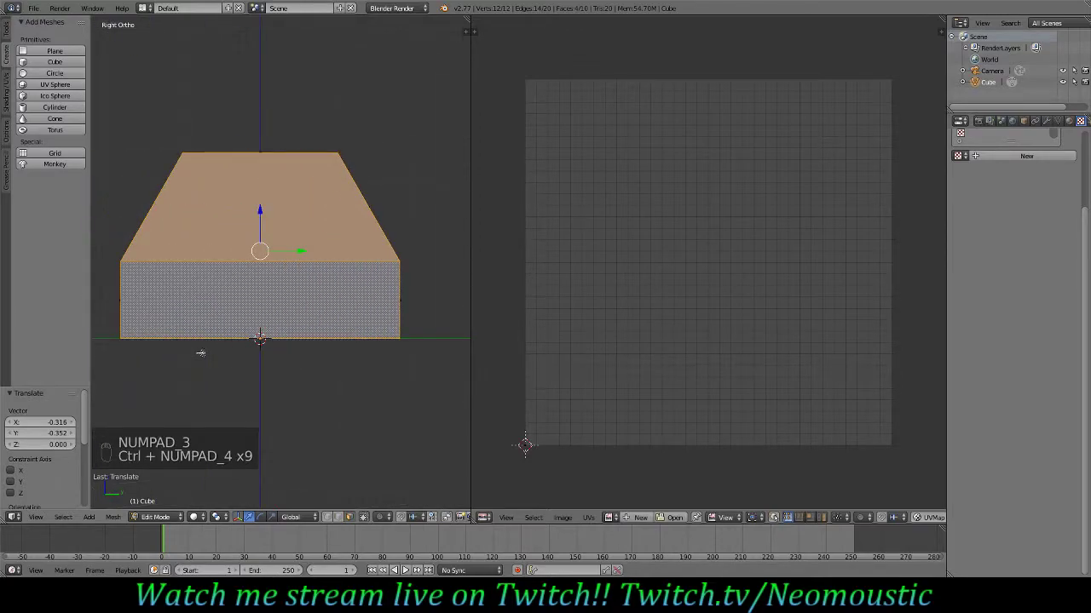
key(u)
click(201, 353)
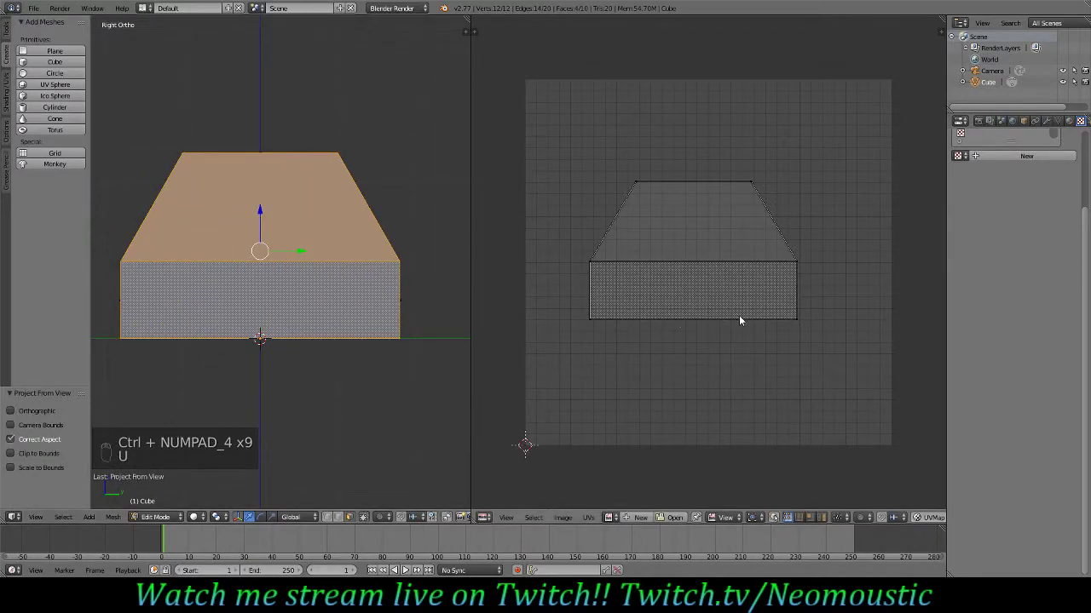
Step: Select all UVs of the side faces and move them to the upper-left corner of the image area
key(a)
key(g)
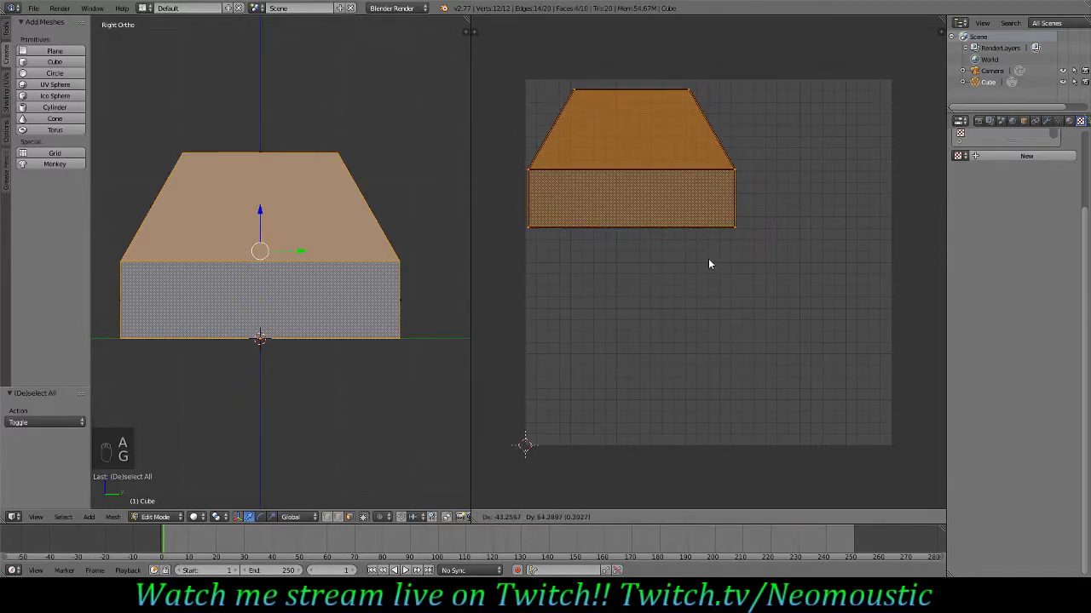
click(708, 260)
Step: Select all faces of the block so that both UV islands are displayed together
middle_drag(281, 255, 332, 247)
key(Tab)
key(Tab)
key(a)
key(a)
key(a)
key(a)
key(a)
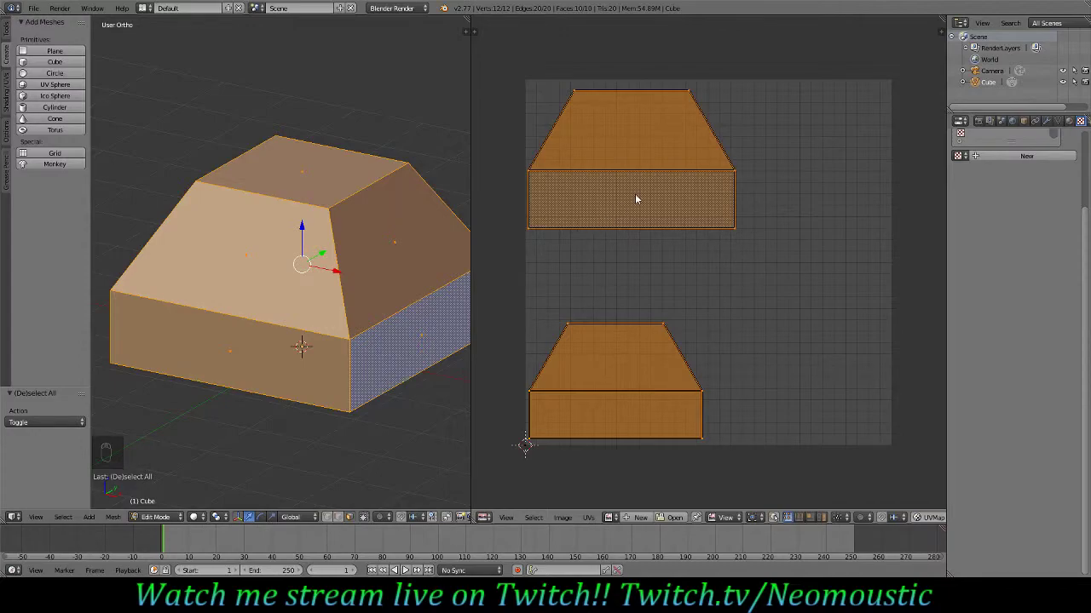
Step: Box-select the upper UV island and move it about -0.042 in X and -0.600 in Y, over the lower island
right_click(738, 173)
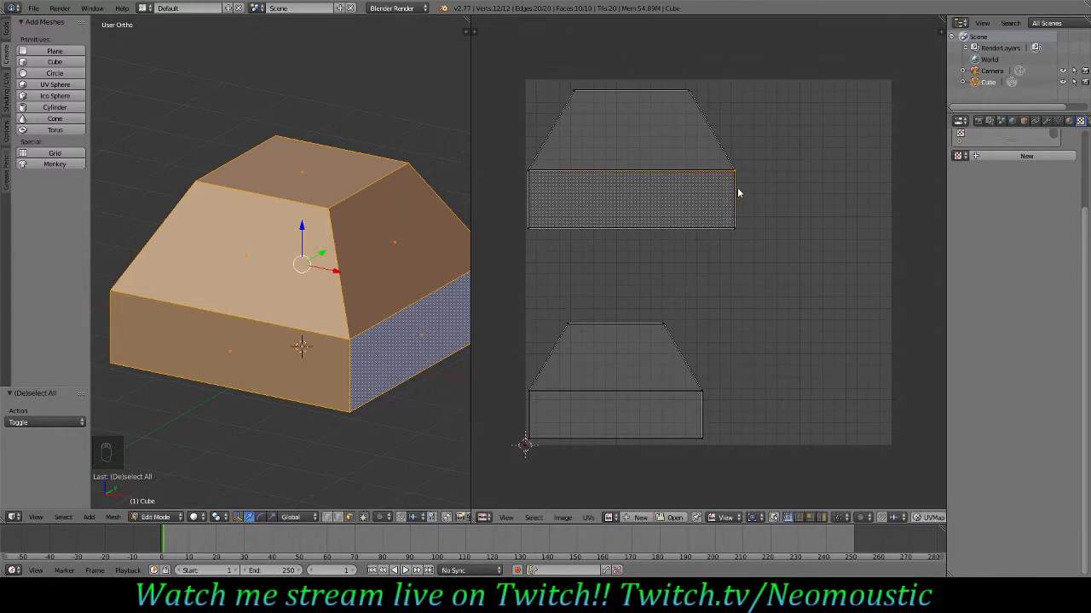
key(b)
drag(759, 57, 528, 281)
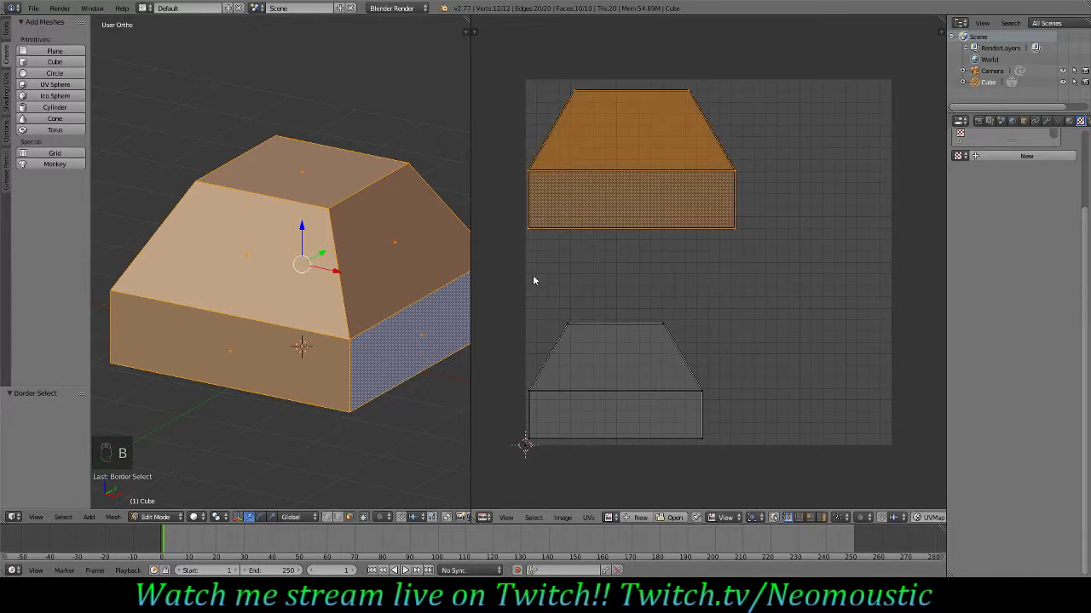
key(g)
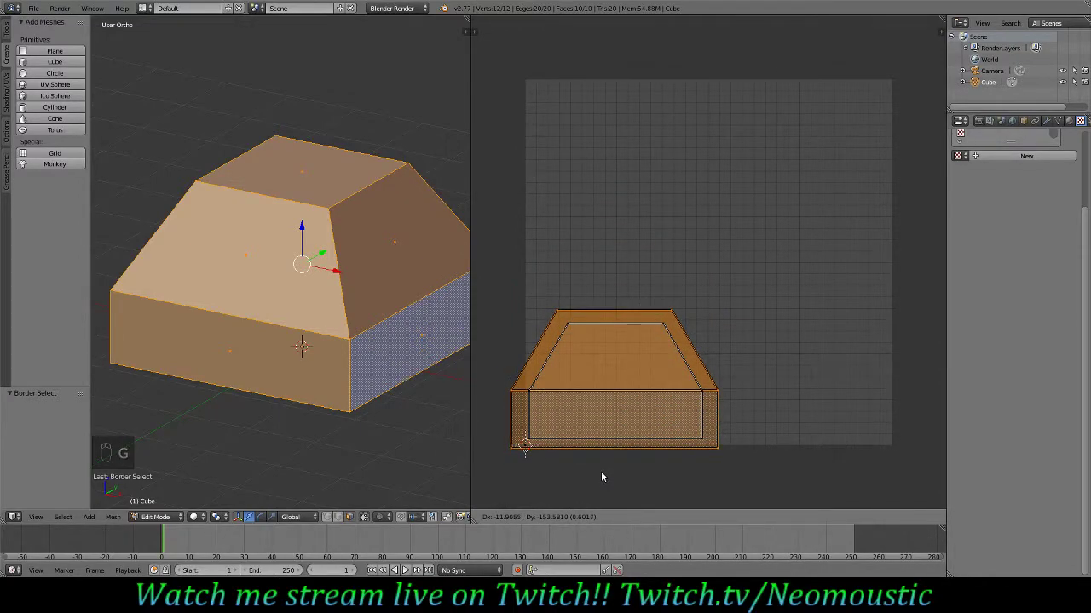
click(602, 471)
Step: Scale the selected island by about 0.839 to match the lower one, and move it up about 0.349 to sit above it
key(s)
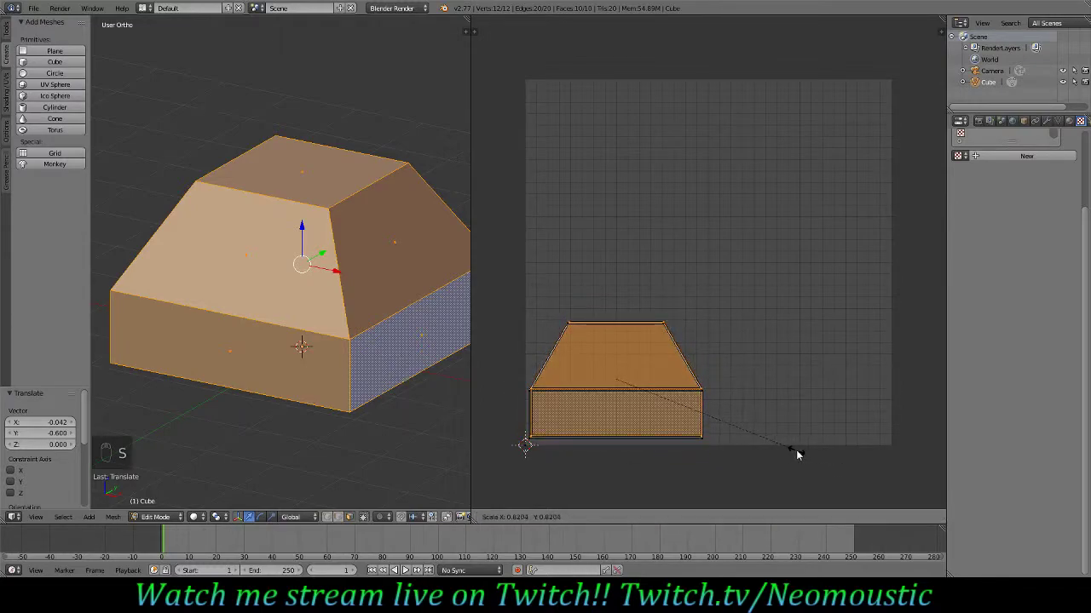
click(800, 451)
key(g)
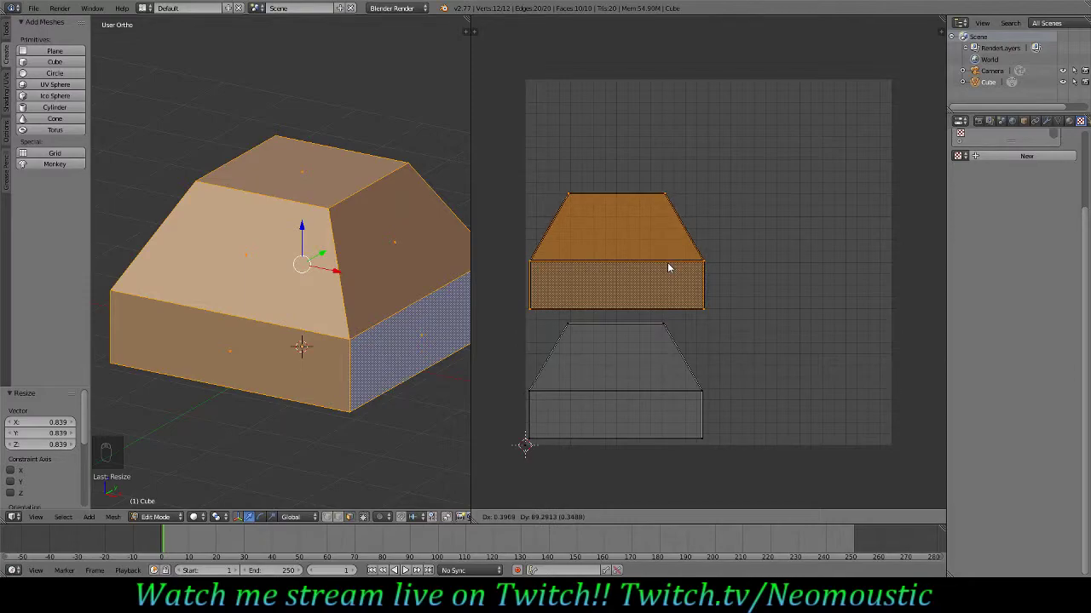
click(668, 269)
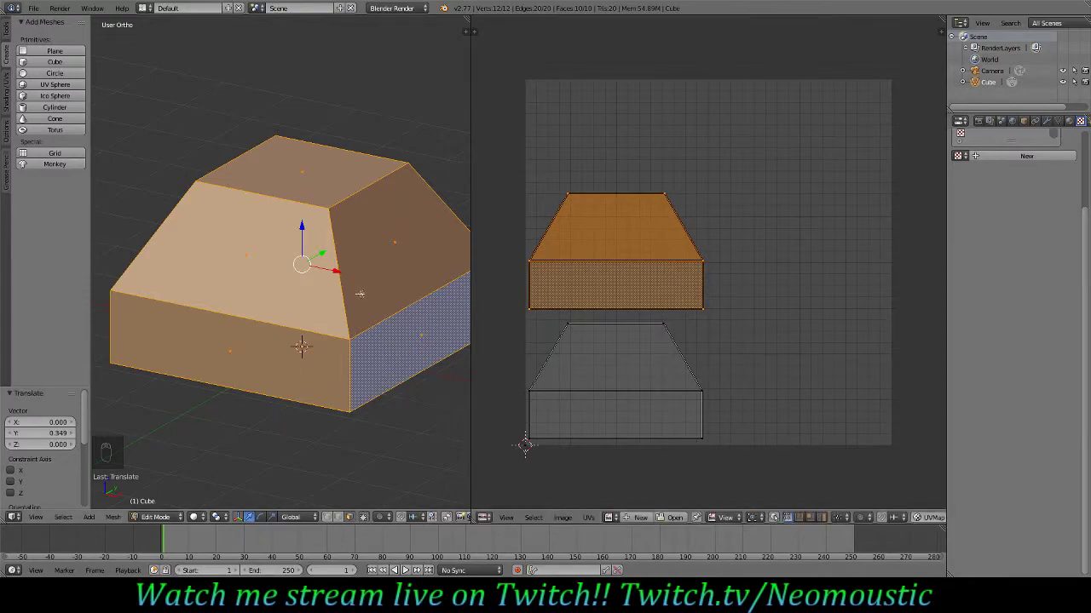
Step: Select only the block's top face and unwrap it with the Unwrap operation
middle_drag(308, 431, 274, 248)
right_click(293, 227)
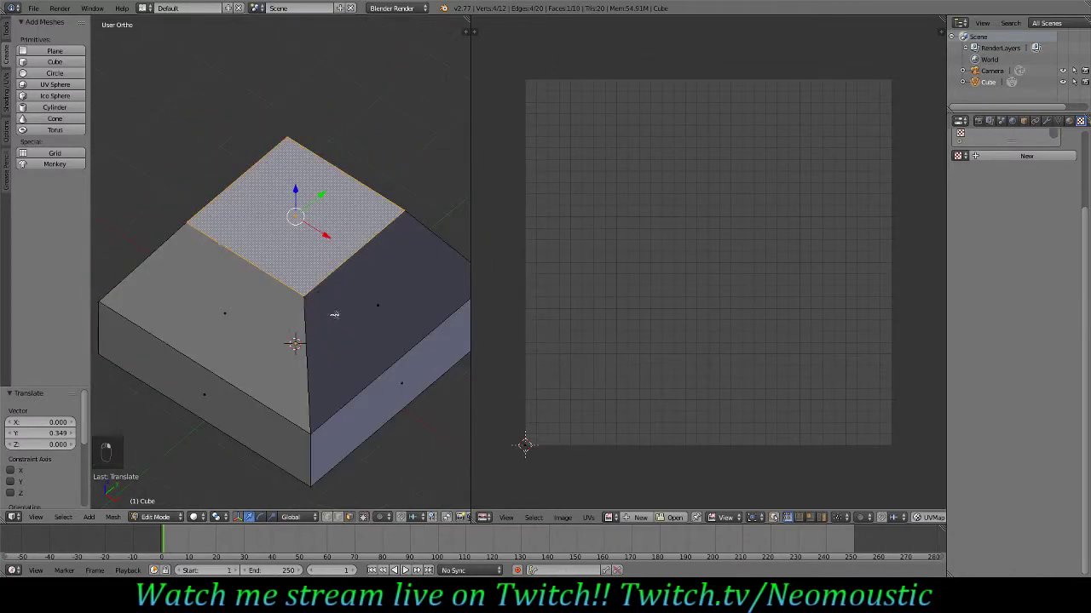
key(u)
click(315, 227)
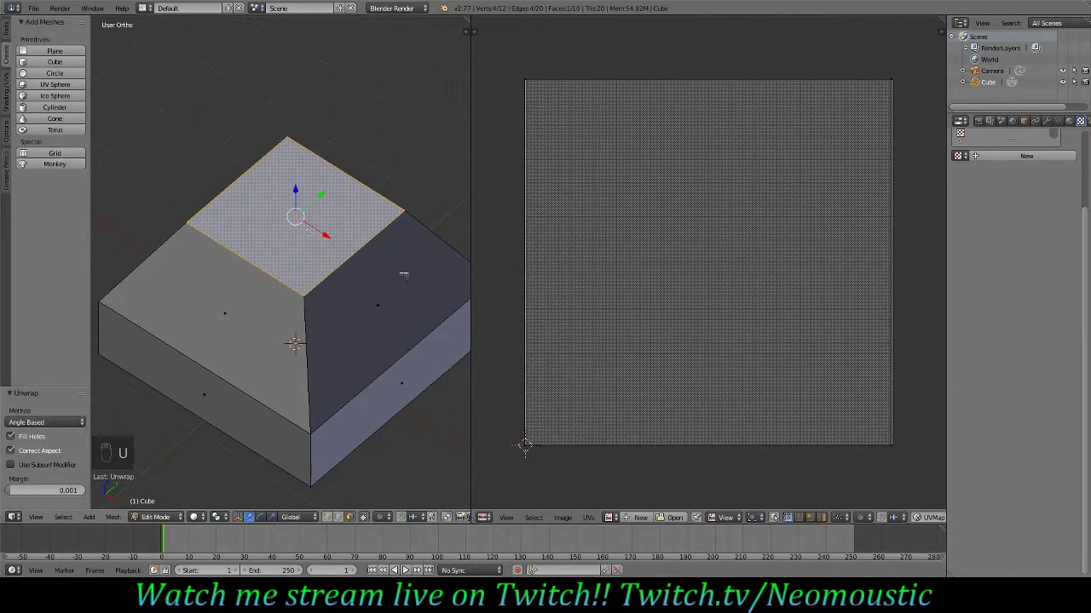
Step: Select all faces of the block, with only the top face's square island selected in the UV layout
key(s)
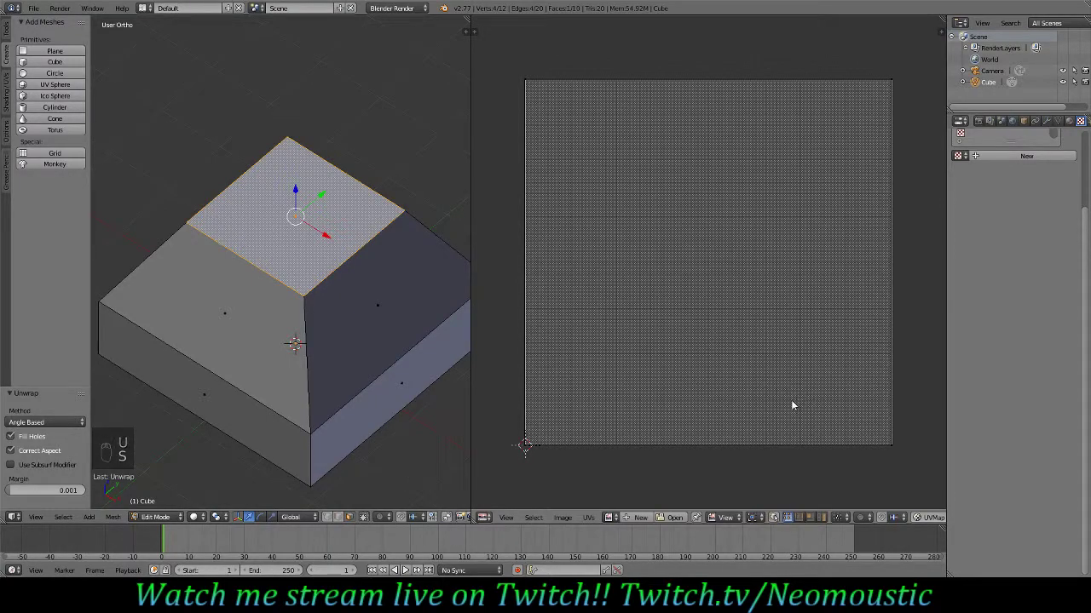
key(a)
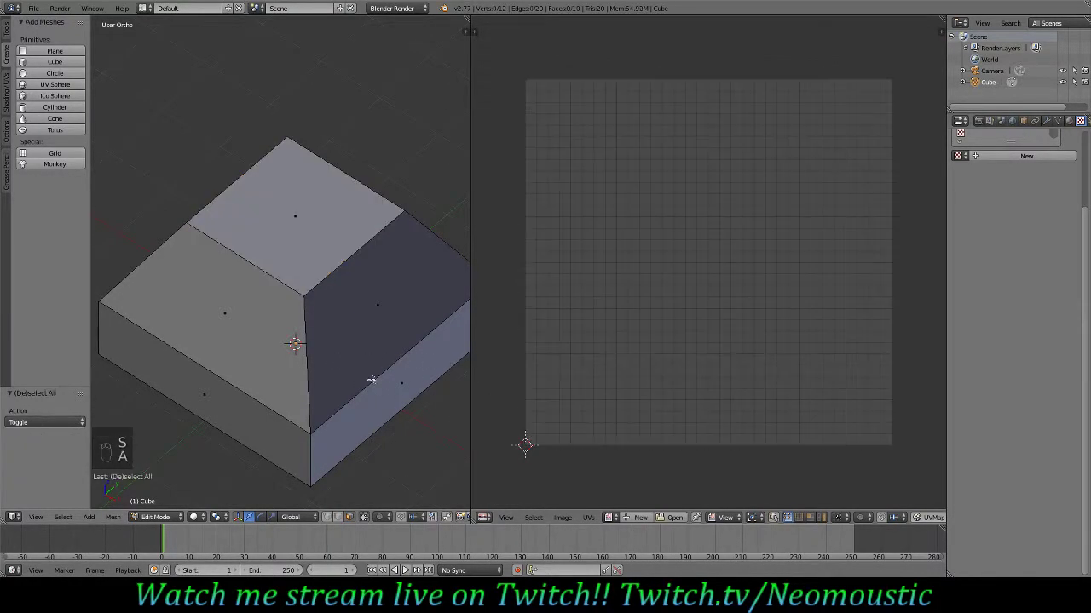
key(a)
key(a)
key(l)
Step: Scale the square top-face island to about 0.355 and move it about -0.243 in X and 0.217 in Y, over the upper trapezoid
key(s)
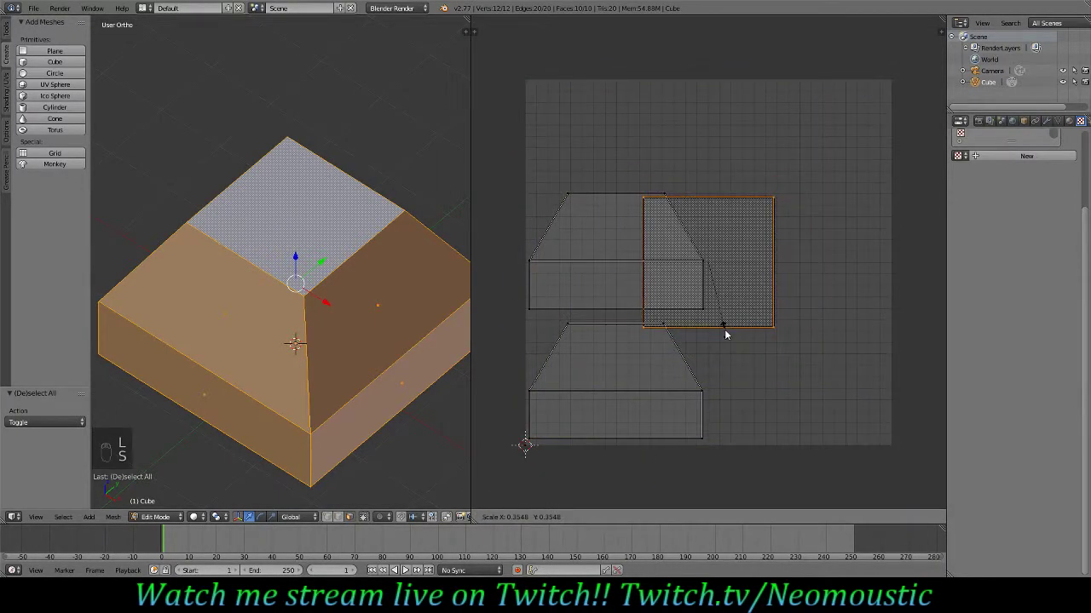
click(725, 329)
key(g)
click(729, 253)
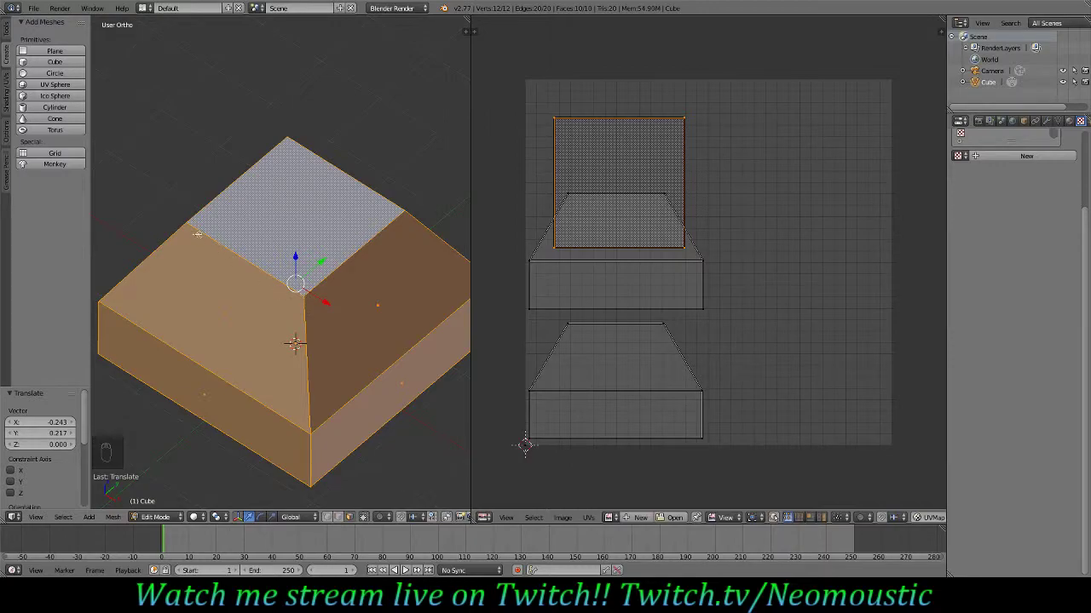
Step: Scale the square island to the width of the upper trapezoid's top edge, and move it to the image's lower-right corner
key(s)
click(736, 231)
key(g)
click(736, 230)
key(s)
click(739, 235)
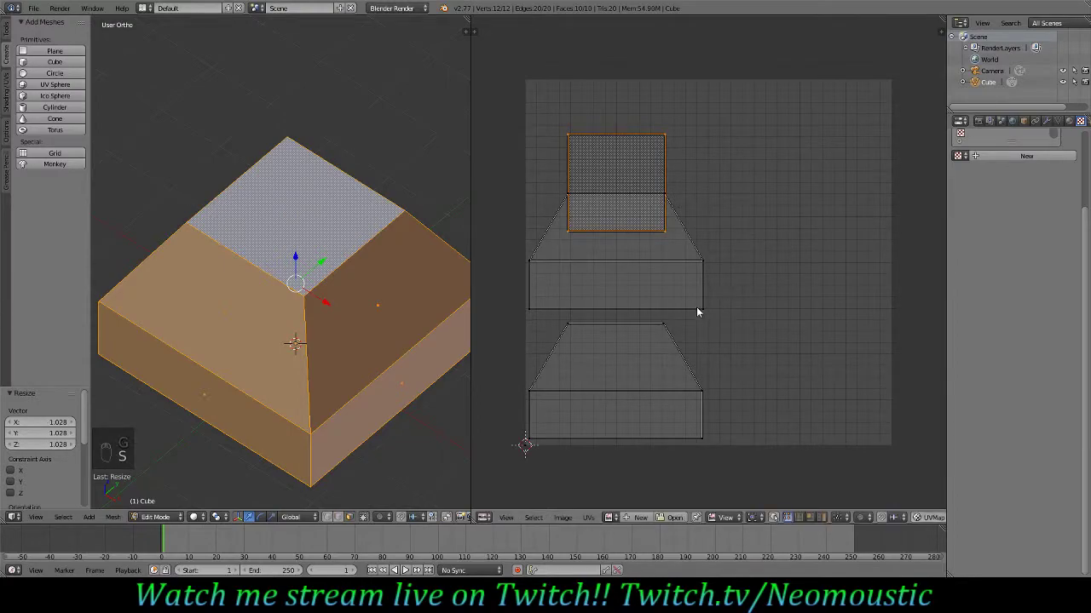
key(g)
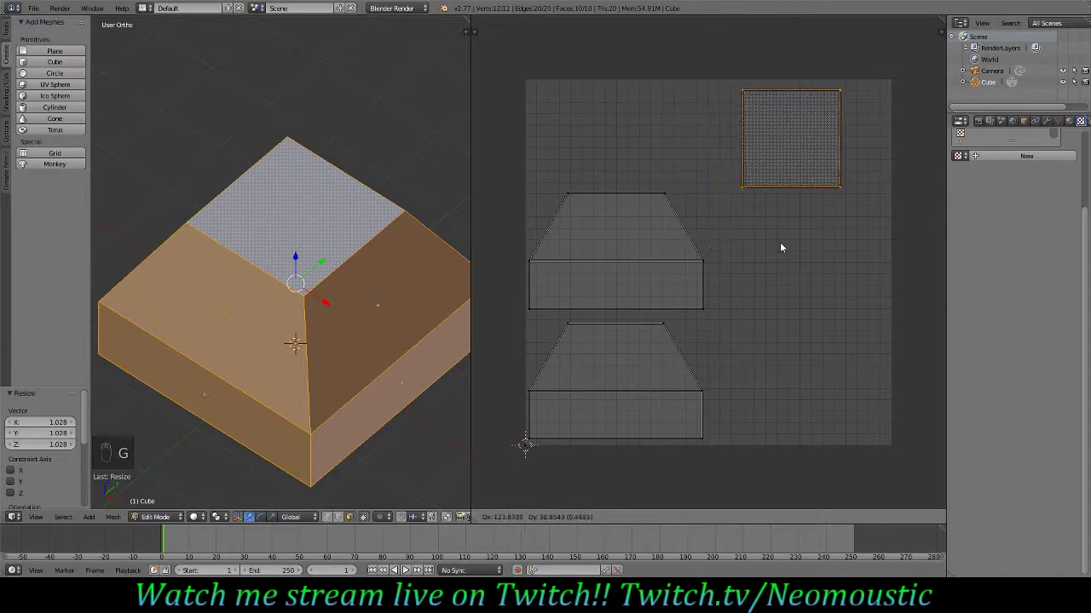
click(791, 490)
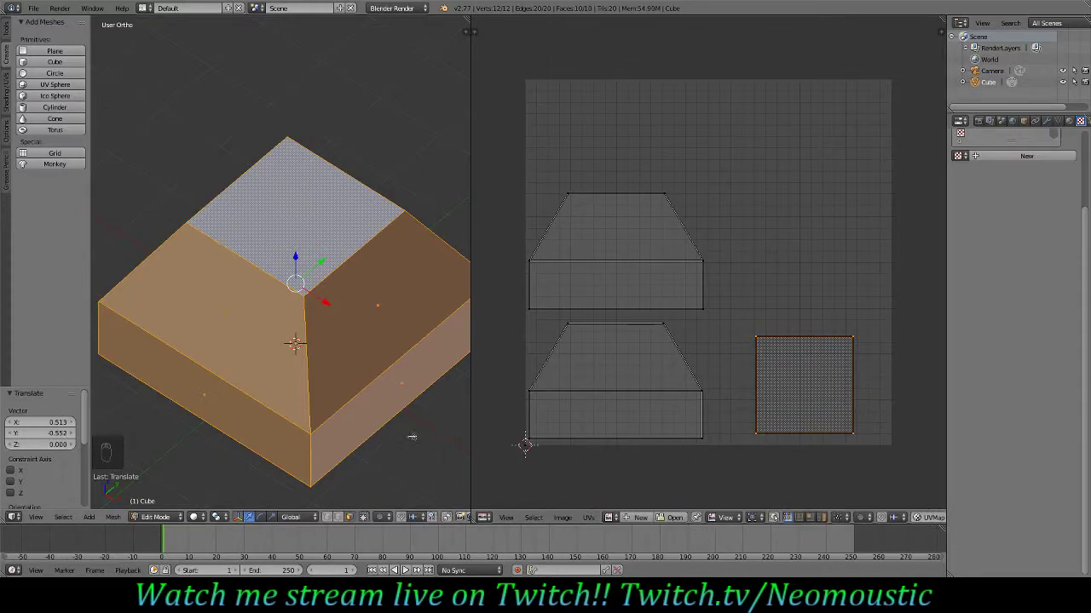
Step: Examine the block's underside by selecting its bottom face, and return to viewing the block from above
middle_drag(381, 453, 356, 340)
right_click(301, 281)
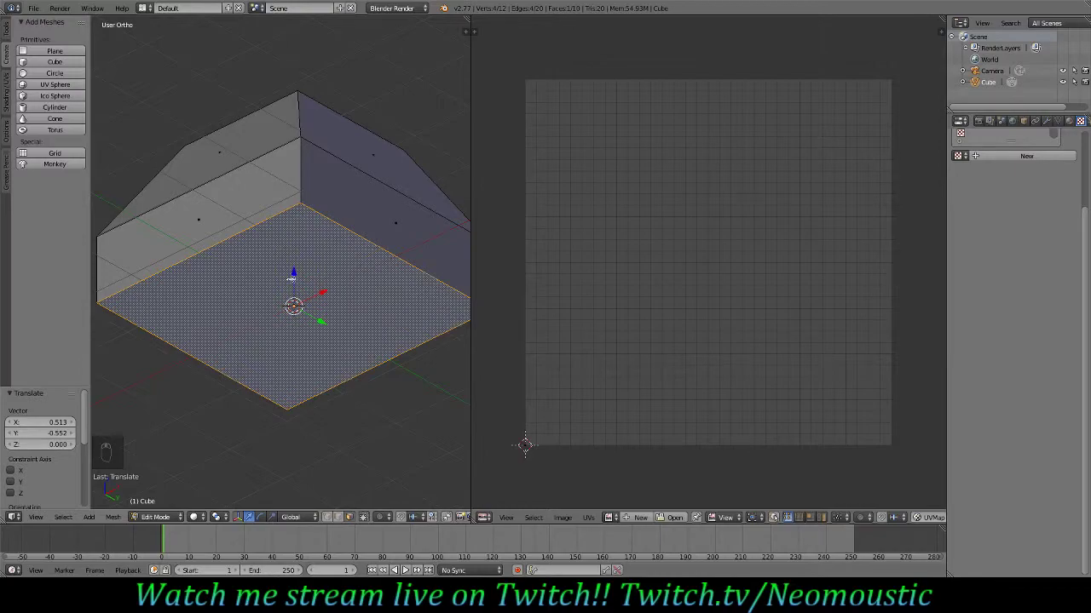
middle_drag(293, 305, 296, 419)
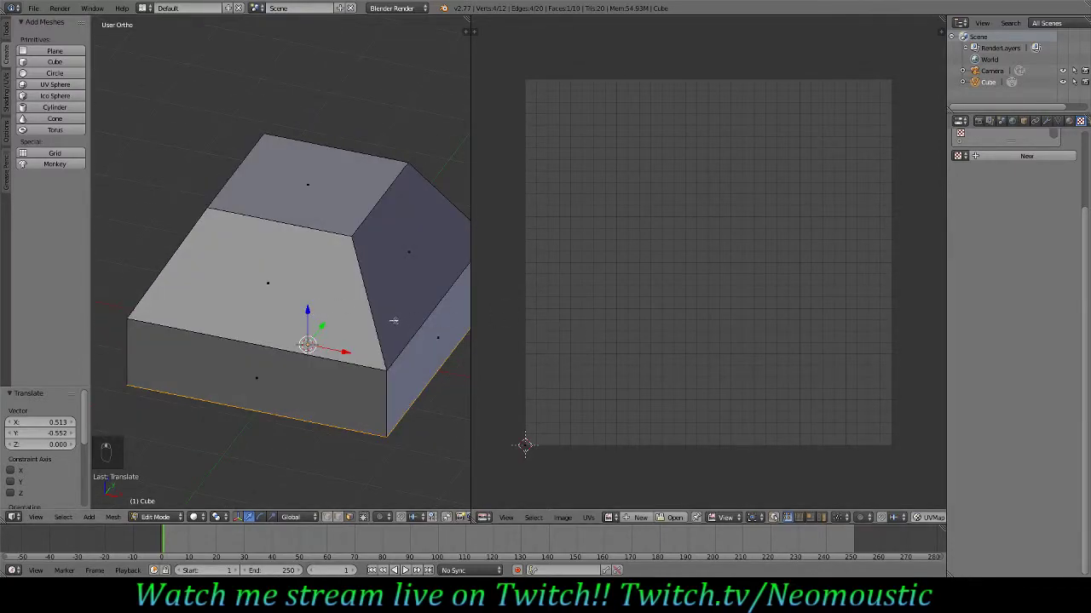
Step: Select all faces of the block and switch the UV/Image Editor to Paint mode
key(a)
key(a)
key(a)
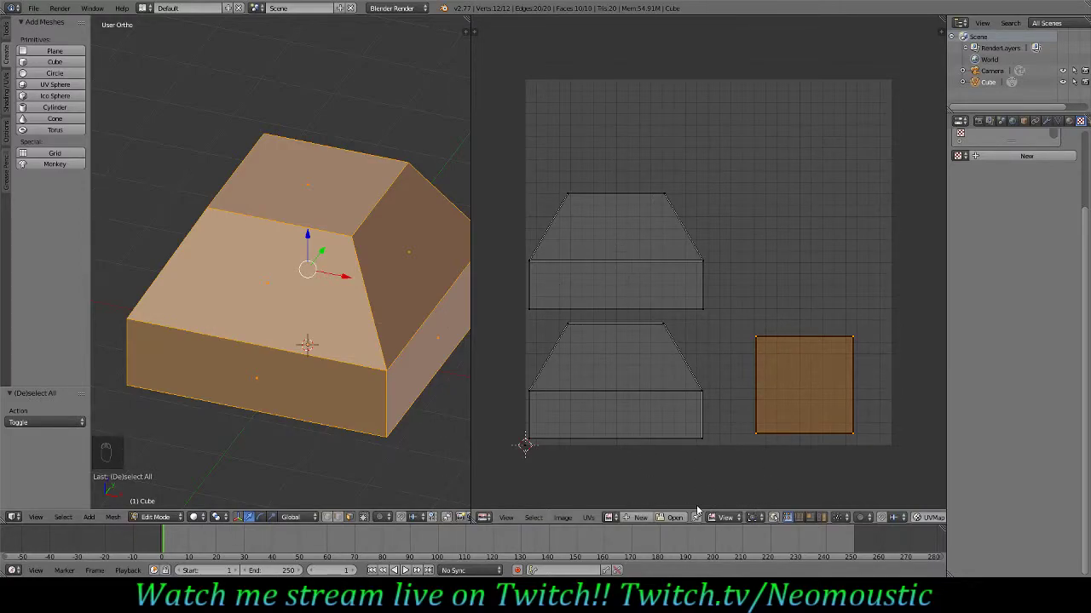
click(725, 517)
click(728, 490)
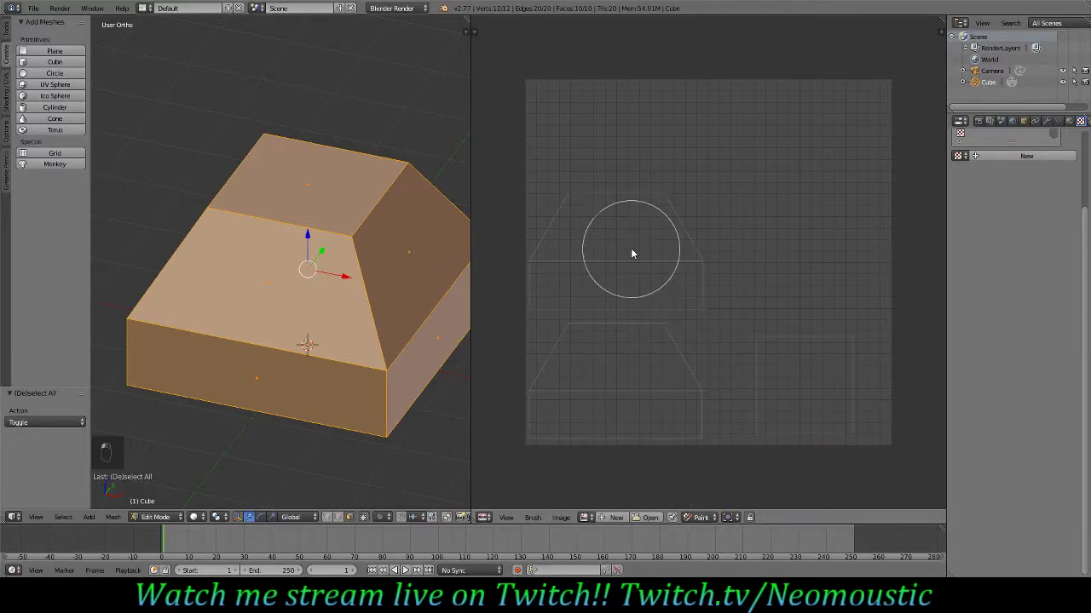